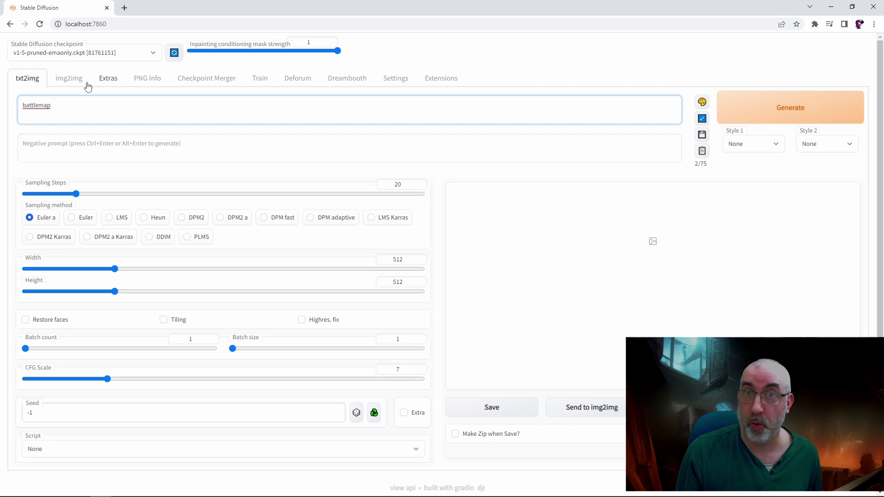
Generate a single image from the prompt "battlemap" with no negative prompt and inspect it at full size.
{"action": "left_click", "coordinate": [73, 157]}
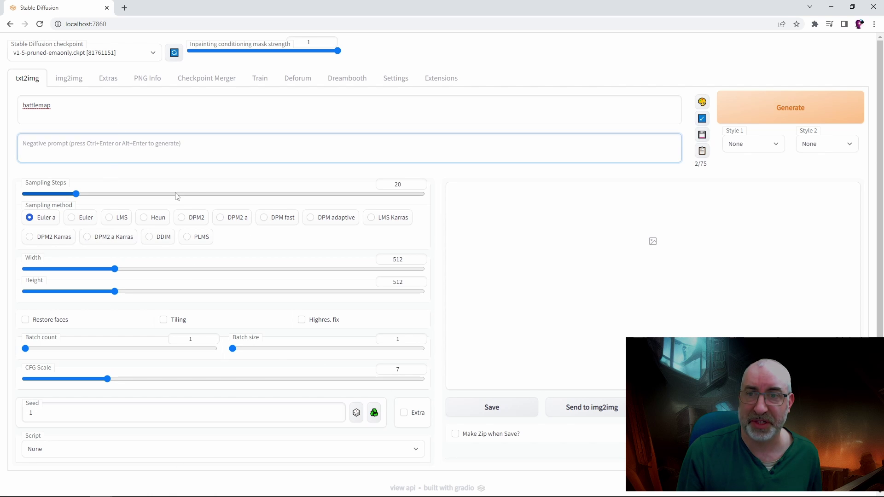
{"action": "left_click", "coordinate": [81, 106]}
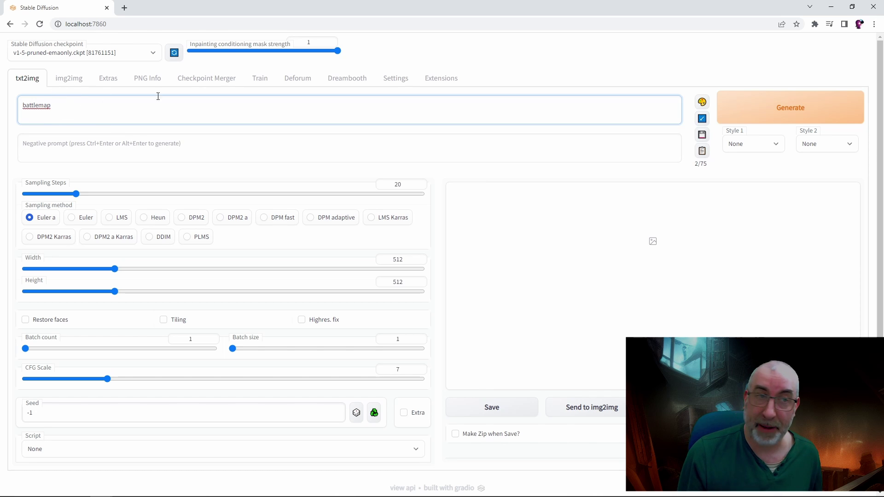
{"action": "left_click", "coordinate": [749, 110]}
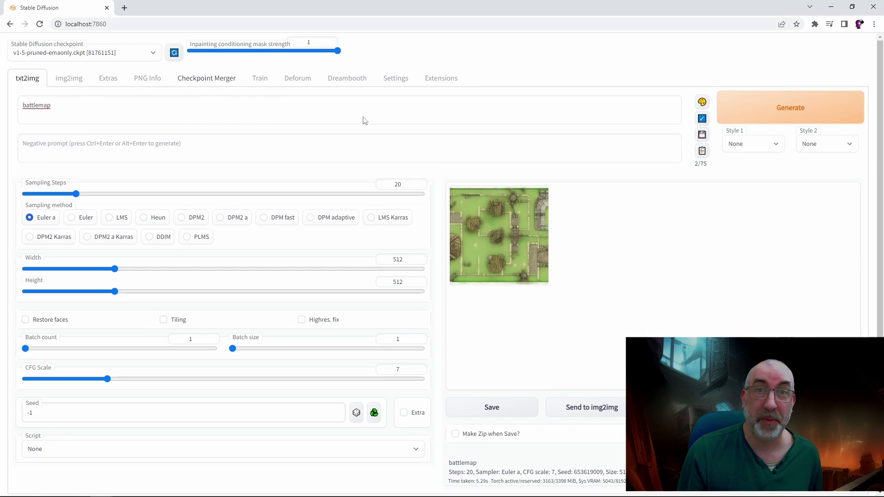
{"action": "left_click", "coordinate": [495, 237]}
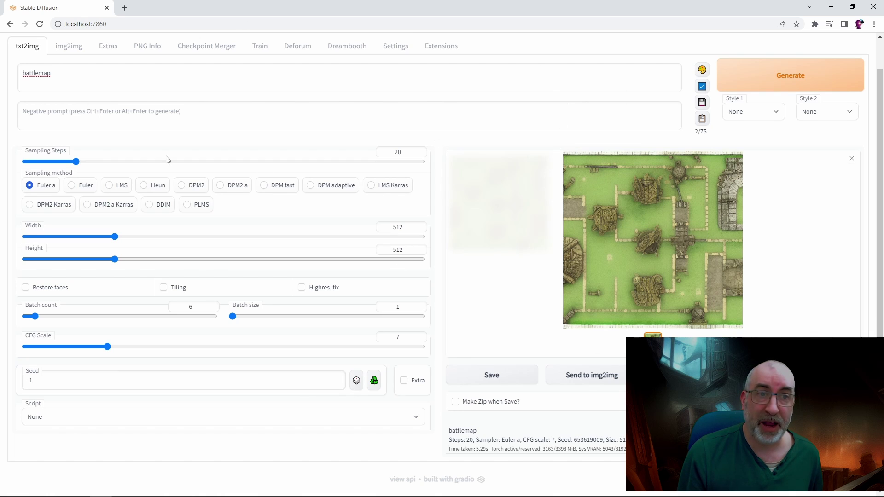
{"action": "left_click", "coordinate": [576, 300]}
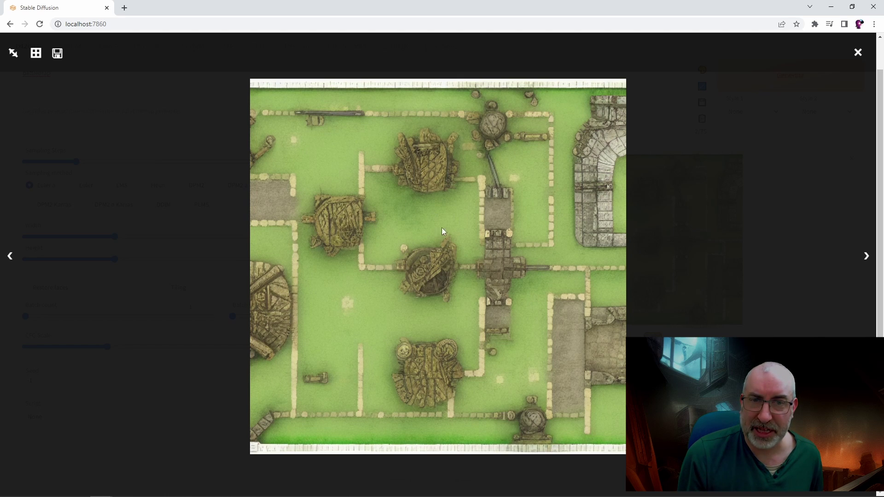
{"action": "left_click", "coordinate": [337, 173]}
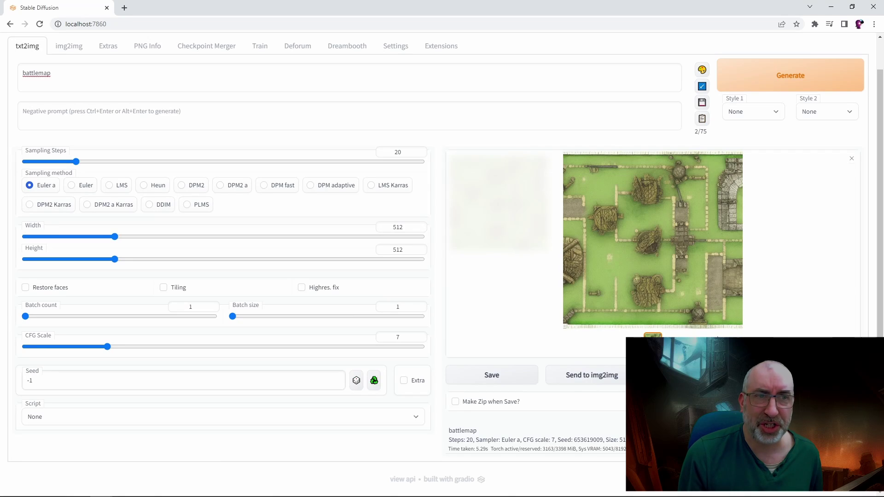
Generate another image from the same "battlemap" prompt and inspect it at full size.
{"action": "left_click", "coordinate": [766, 82]}
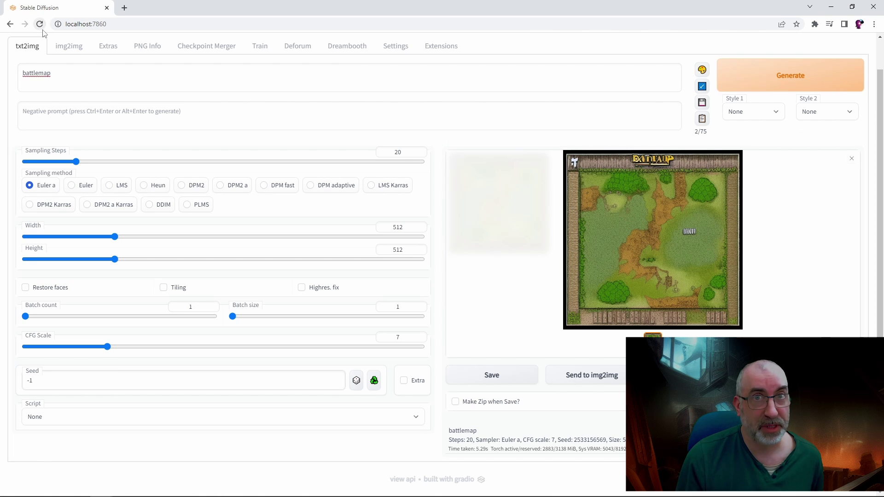
{"action": "left_click", "coordinate": [634, 228]}
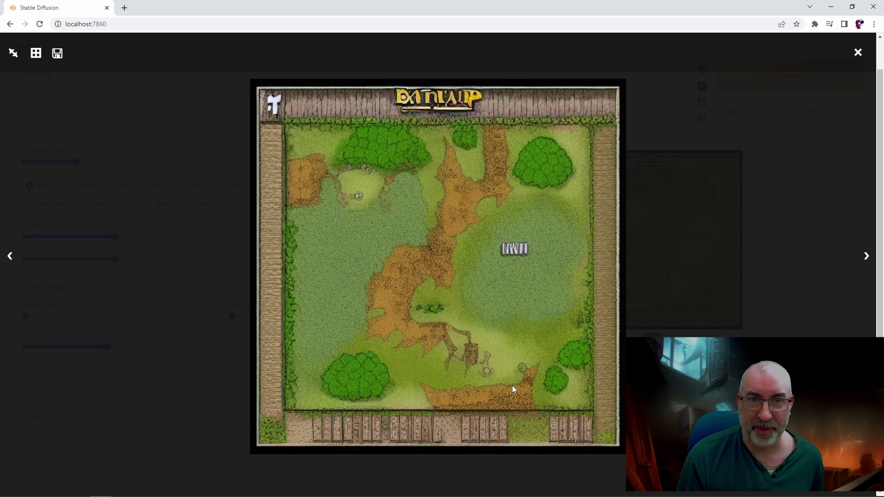
{"action": "left_click", "coordinate": [595, 352]}
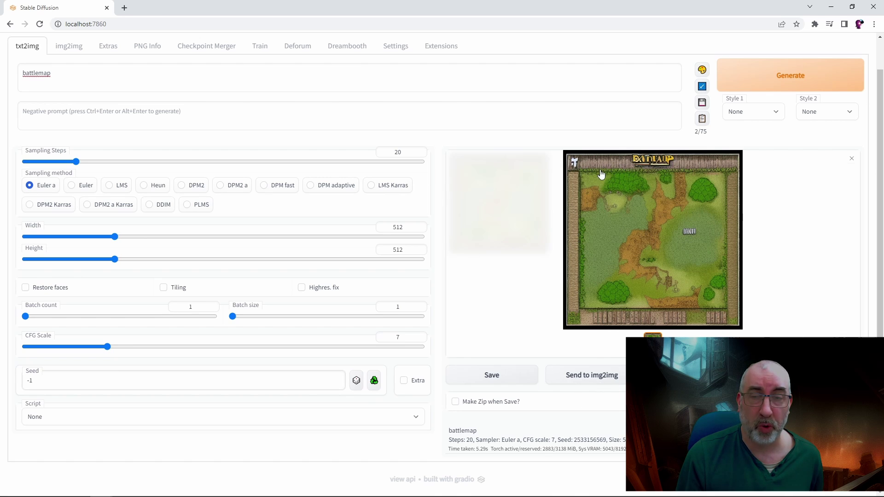
Enter "map" as the negative prompt, generate a new image and inspect it at full size.
{"action": "left_click", "coordinate": [322, 118]}
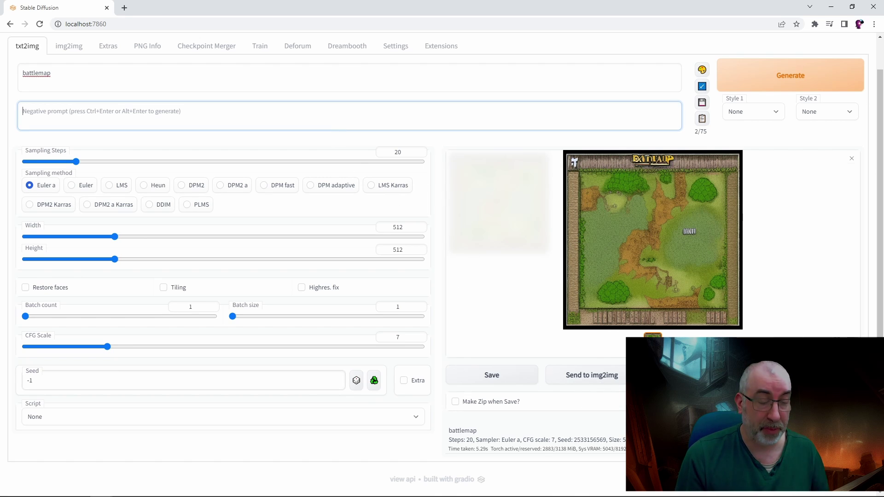
{"action": "type", "text": "mapp"}
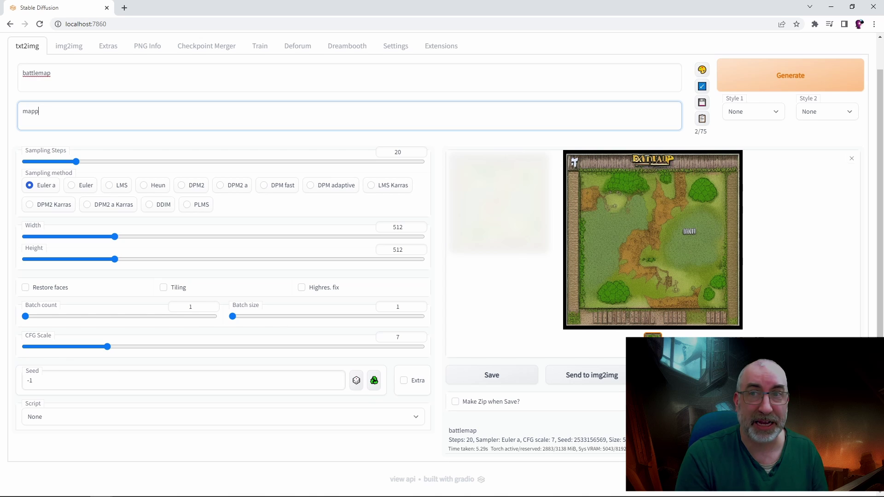
{"action": "key", "text": "BackSpace"}
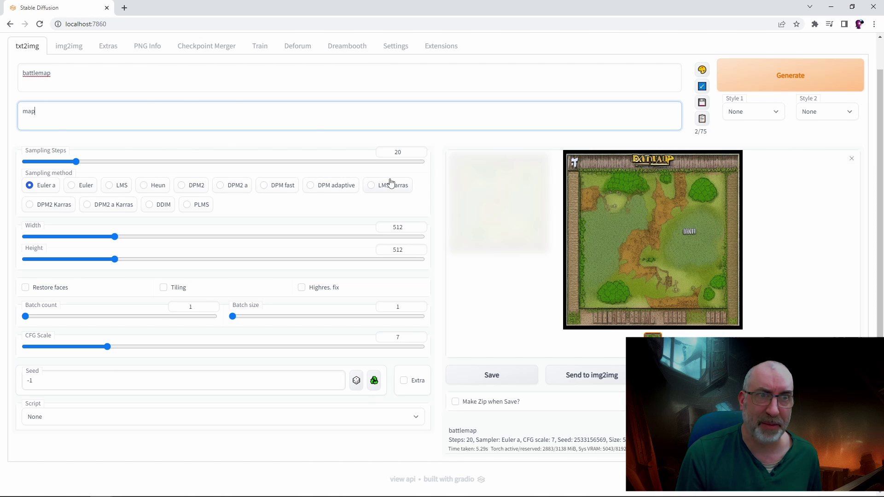
{"action": "key", "text": "ctrl+Return"}
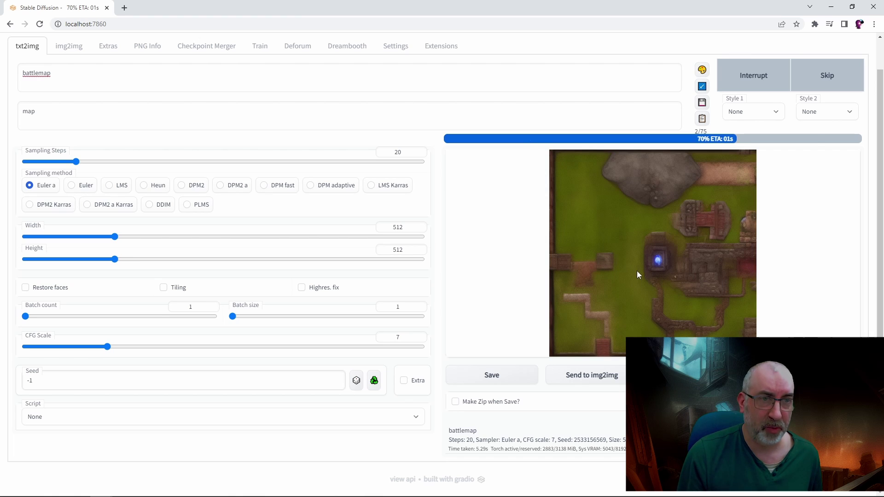
{"action": "left_click", "coordinate": [656, 248]}
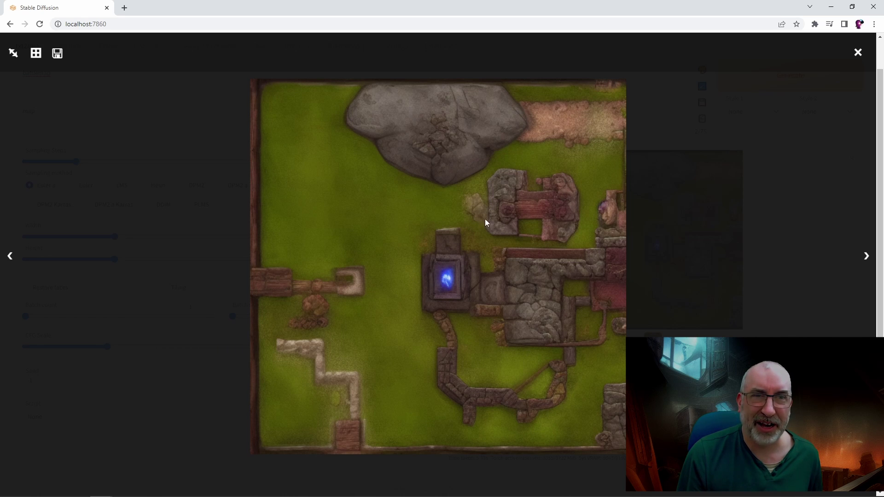
{"action": "left_click", "coordinate": [485, 416]}
Generate a batch with the batch count set to 6 and open the resulting image grid at full size.
{"action": "left_click_drag", "start_coordinate": [25, 316], "coordinate": [33, 322]}
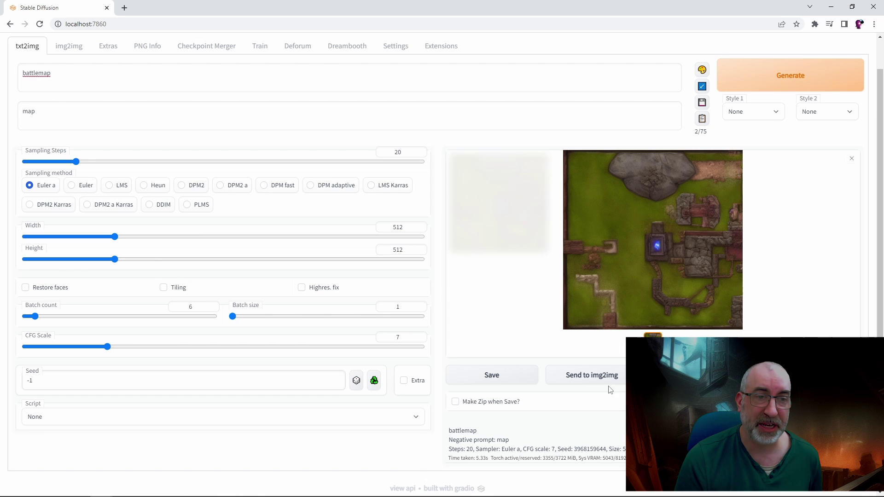
{"action": "left_click", "coordinate": [778, 78]}
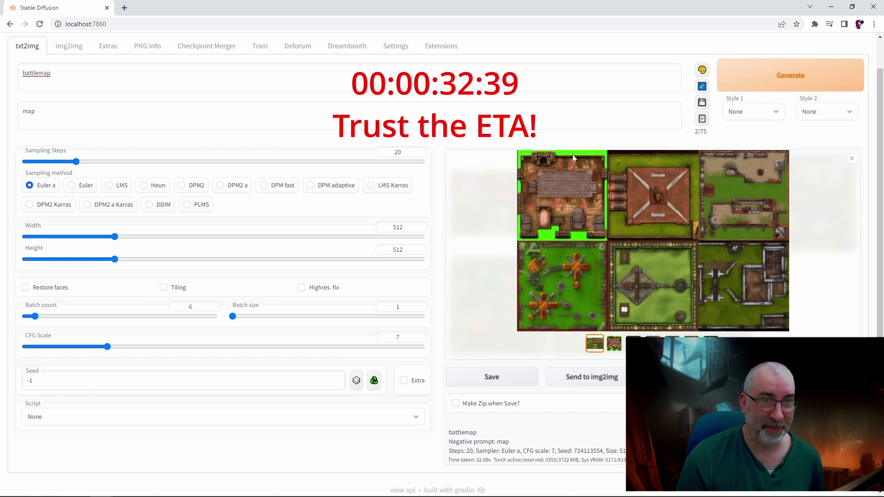
{"action": "left_click", "coordinate": [615, 223]}
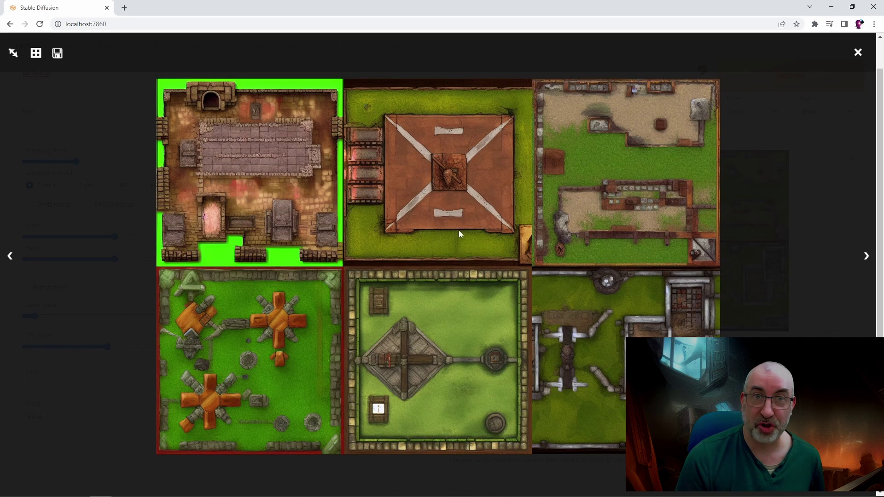
Examine each of the six generated battlemaps one by one at full size, and close the viewer.
{"action": "left_click", "coordinate": [865, 257]}
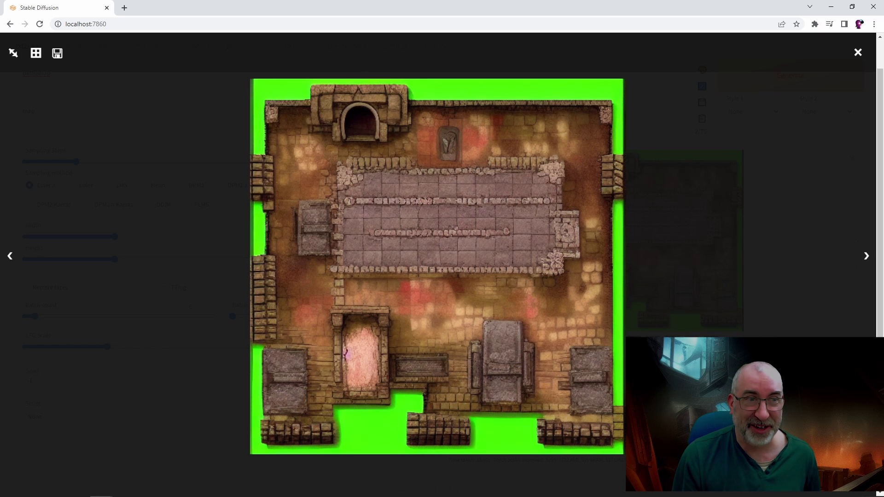
{"action": "left_click", "coordinate": [867, 268]}
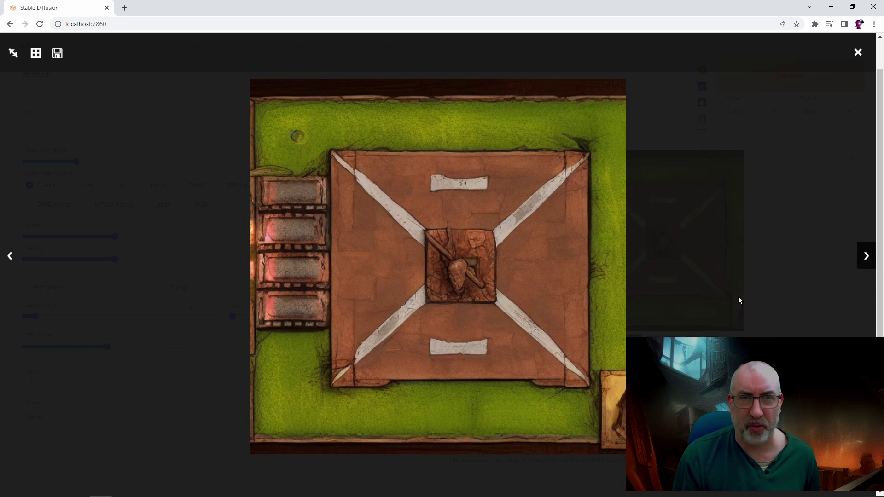
{"action": "left_click", "coordinate": [866, 258]}
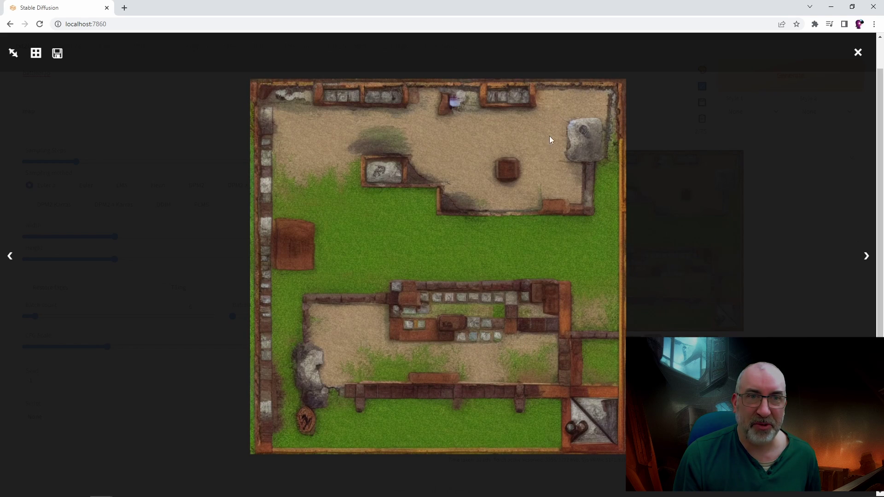
{"action": "left_click", "coordinate": [864, 256]}
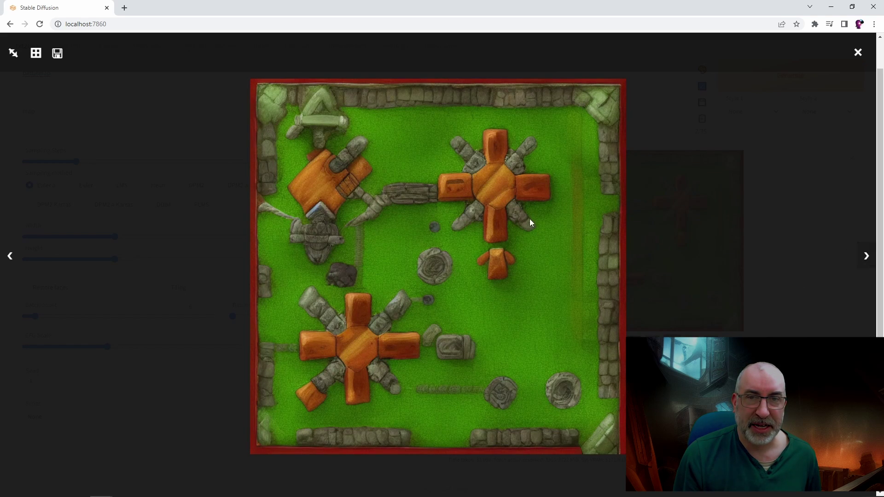
{"action": "left_click", "coordinate": [850, 253]}
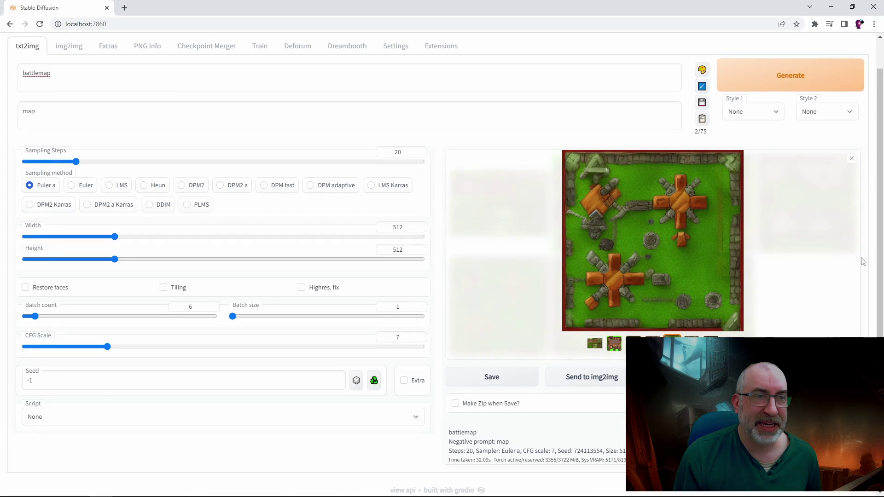
{"action": "left_click", "coordinate": [661, 280]}
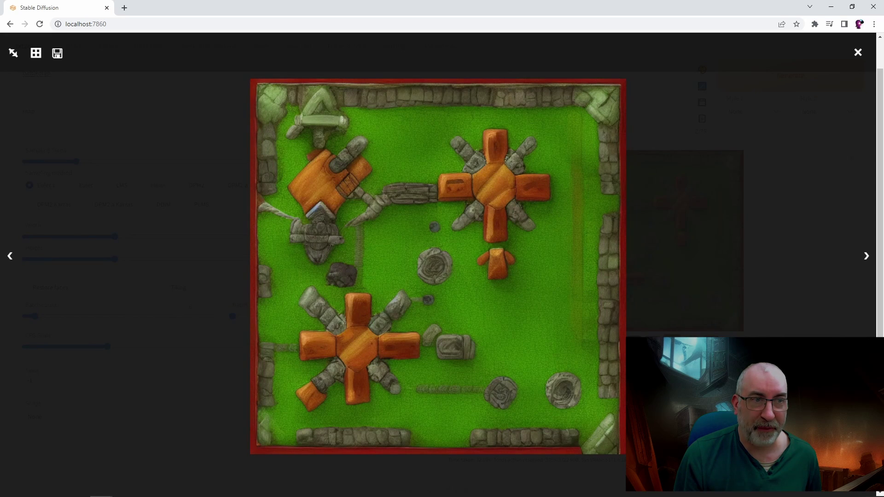
{"action": "left_click", "coordinate": [865, 255]}
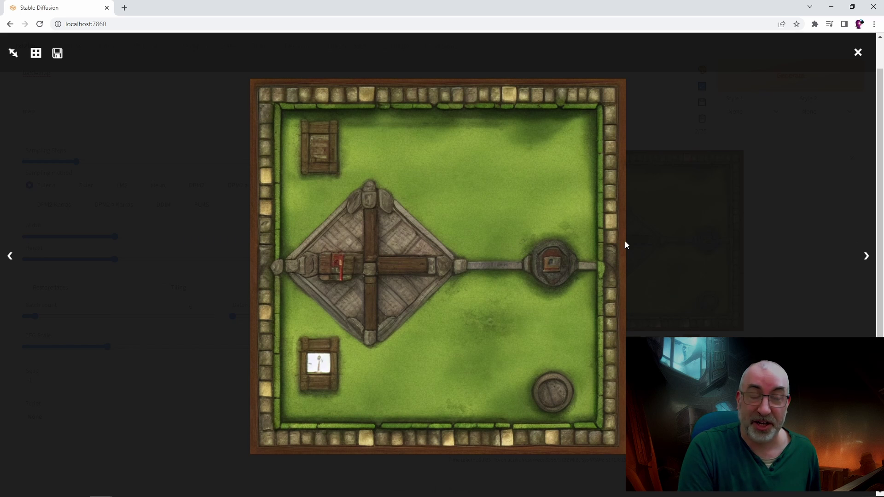
{"action": "left_click", "coordinate": [864, 259]}
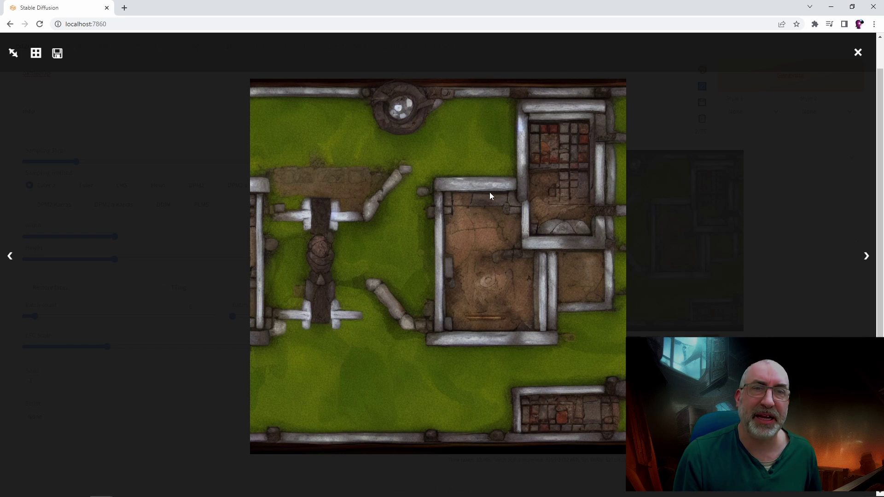
{"action": "key", "text": "Escape"}
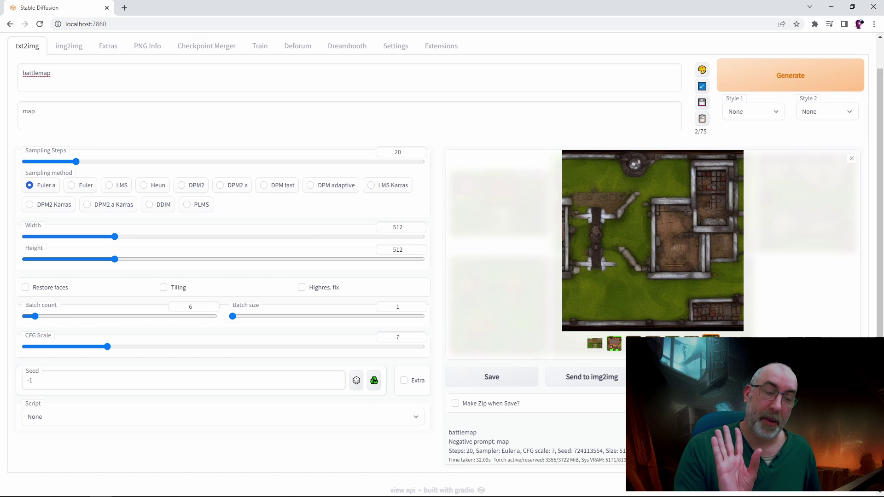
{"action": "triple_click", "coordinate": [366, 76]}
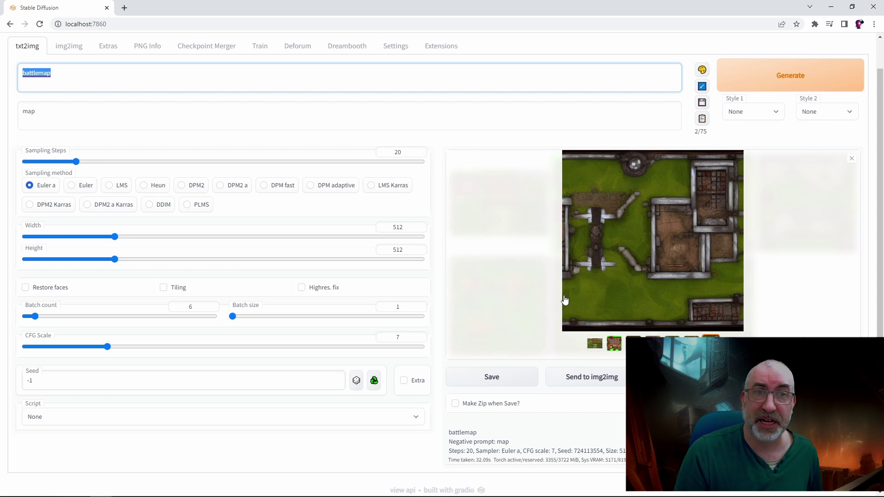
{"action": "left_click", "coordinate": [566, 299]}
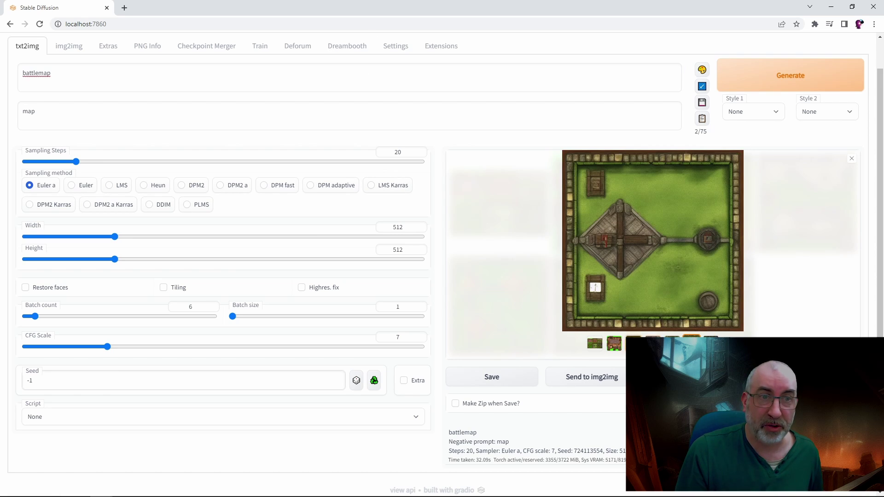
{"action": "key", "text": "Right"}
{"action": "key", "text": "Left"}
Extend the prompt to "battlemap, dungeon room, dark, gloomy, stone" and generate a new batch of images.
{"action": "triple_click", "coordinate": [115, 68]}
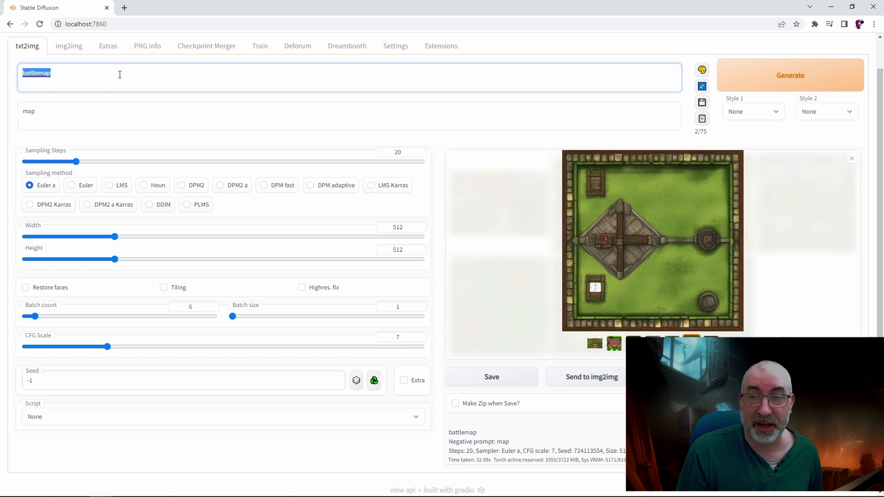
{"action": "left_click", "coordinate": [120, 75]}
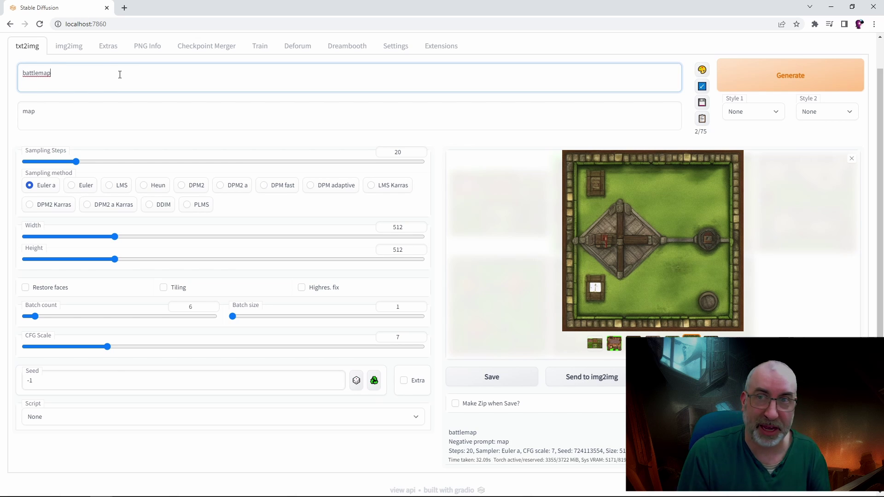
{"action": "type", "text": ", d"}
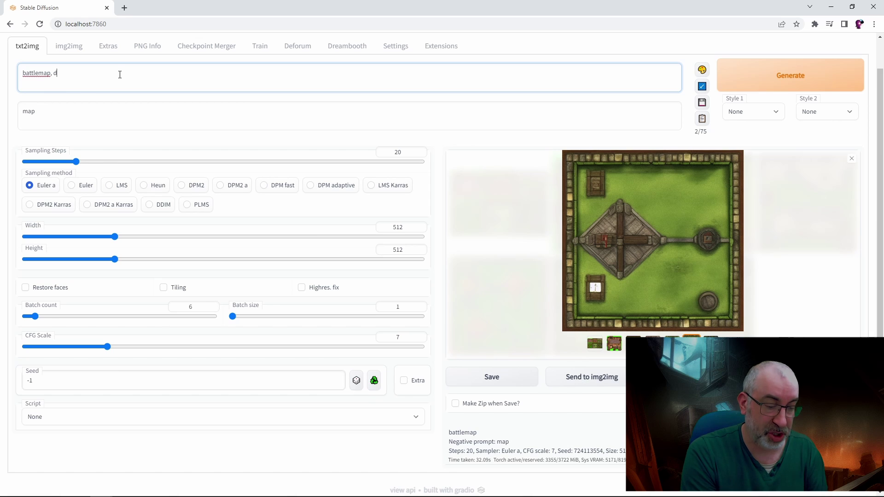
{"action": "type", "text": "ungeon room, dar"}
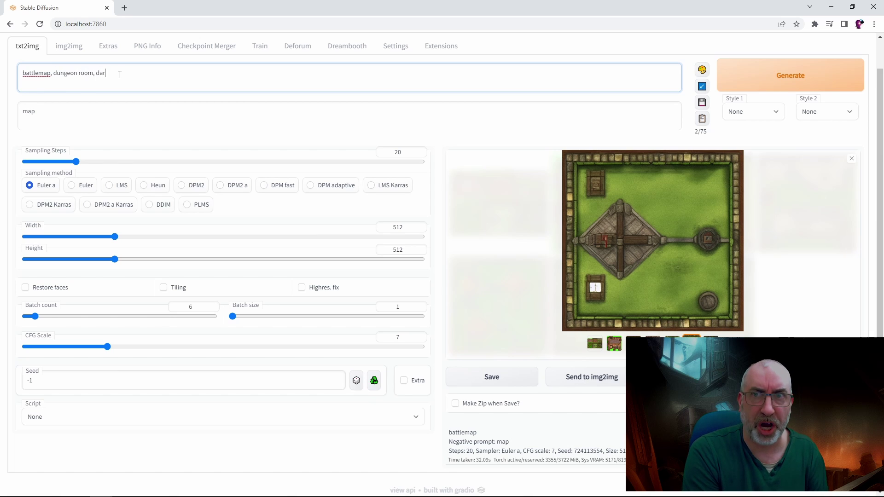
{"action": "type", "text": "k, gloomy,"}
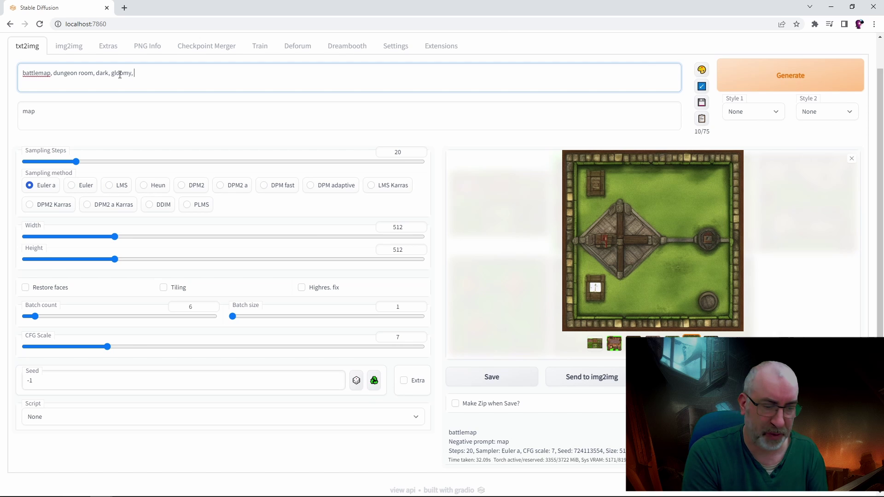
{"action": "type", "text": " stone"}
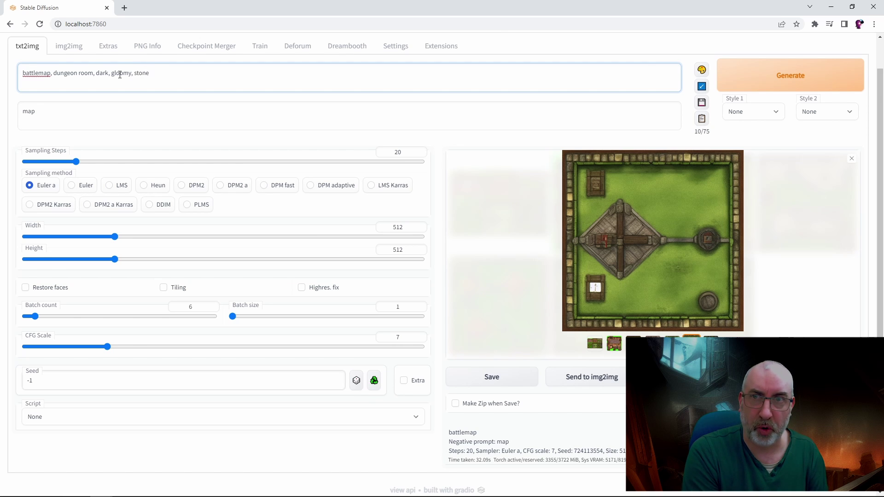
{"action": "key", "text": "ctrl+Return"}
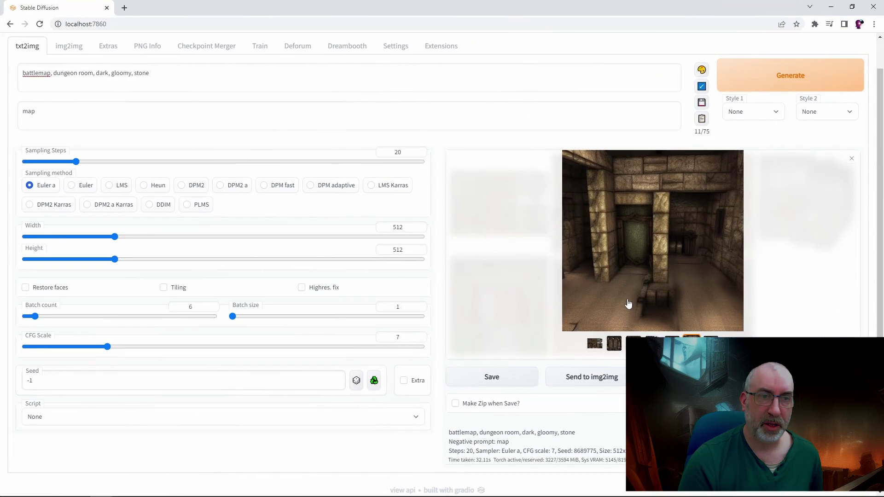
Examine the generated dungeon room images one by one at full size, and close the viewer.
{"action": "left_click", "coordinate": [629, 304]}
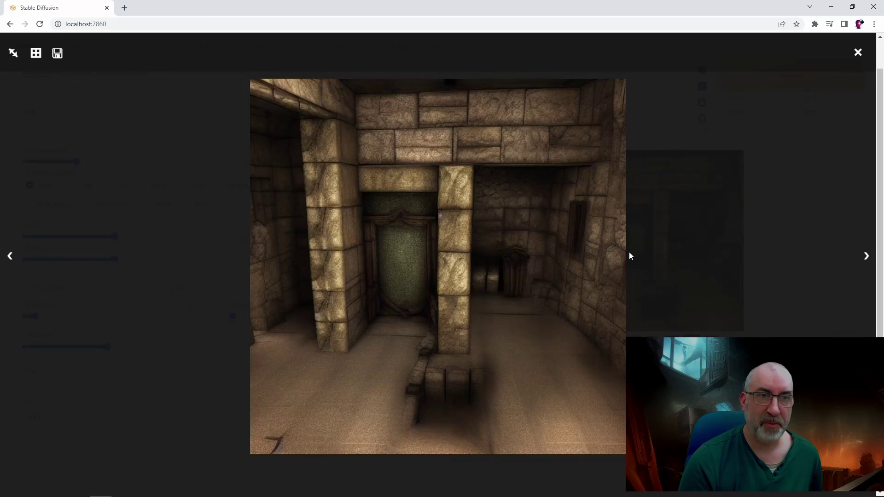
{"action": "left_click", "coordinate": [866, 256]}
{"action": "left_click", "coordinate": [866, 256]}
{"action": "key", "text": "Right"}
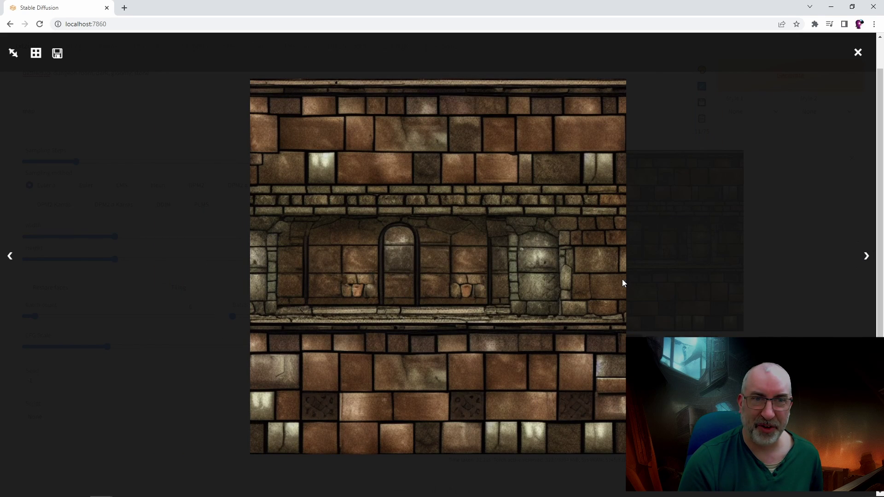
{"action": "left_click", "coordinate": [858, 260]}
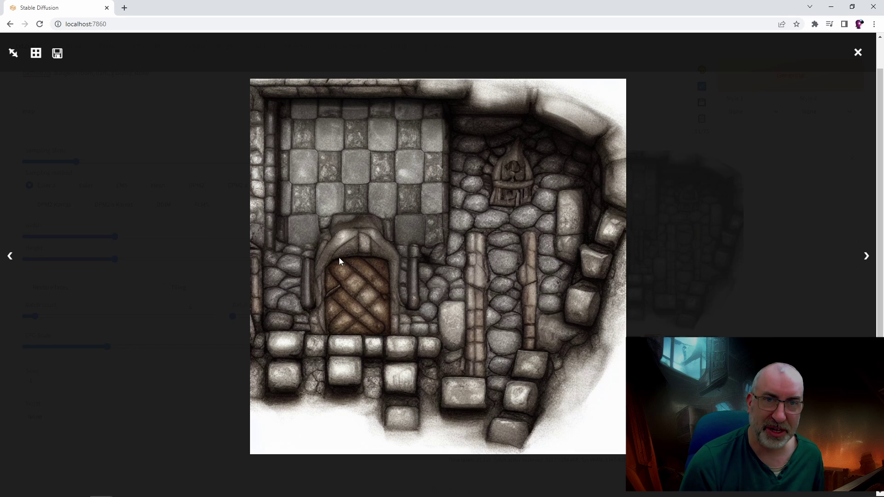
{"action": "key", "text": "Right"}
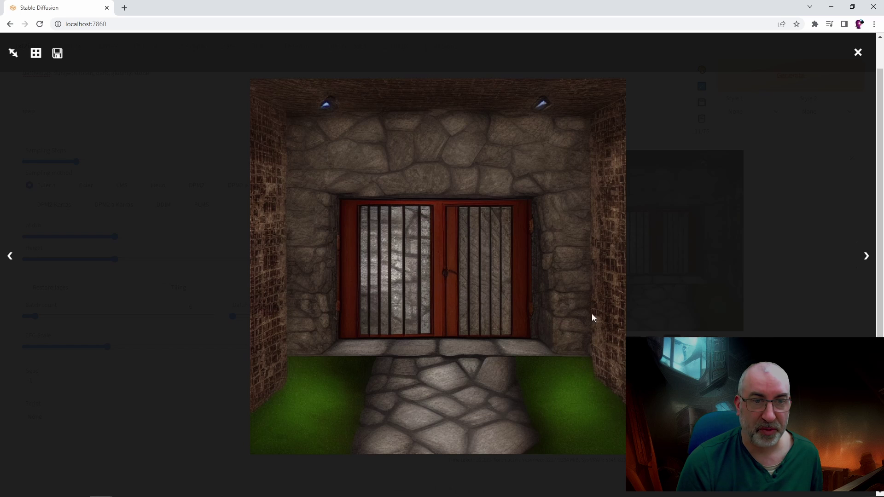
{"action": "left_click", "coordinate": [865, 256]}
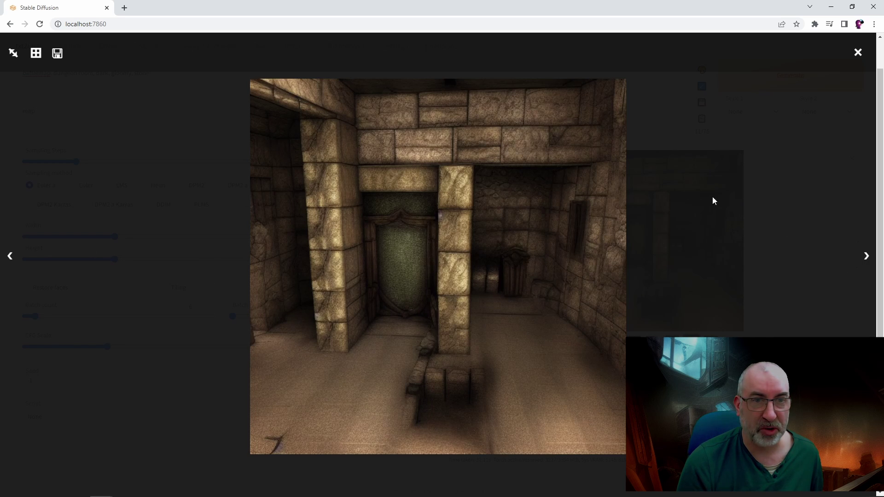
{"action": "left_click", "coordinate": [867, 256]}
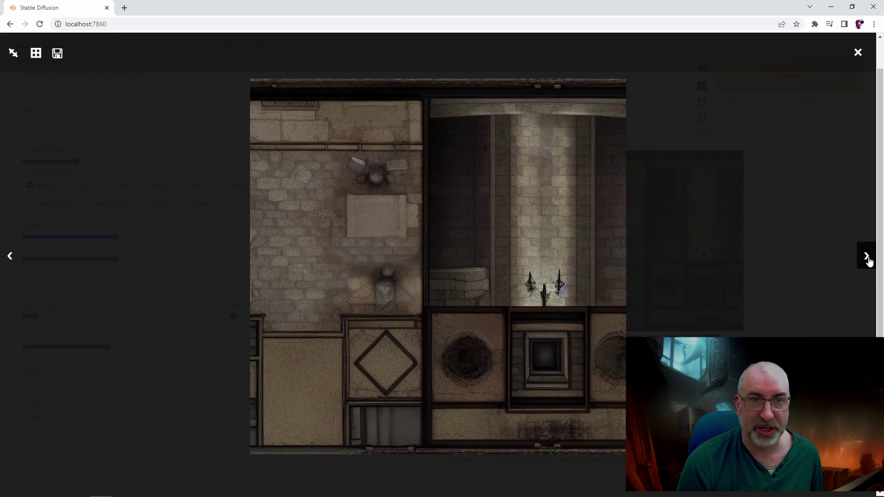
{"action": "left_click", "coordinate": [493, 369]}
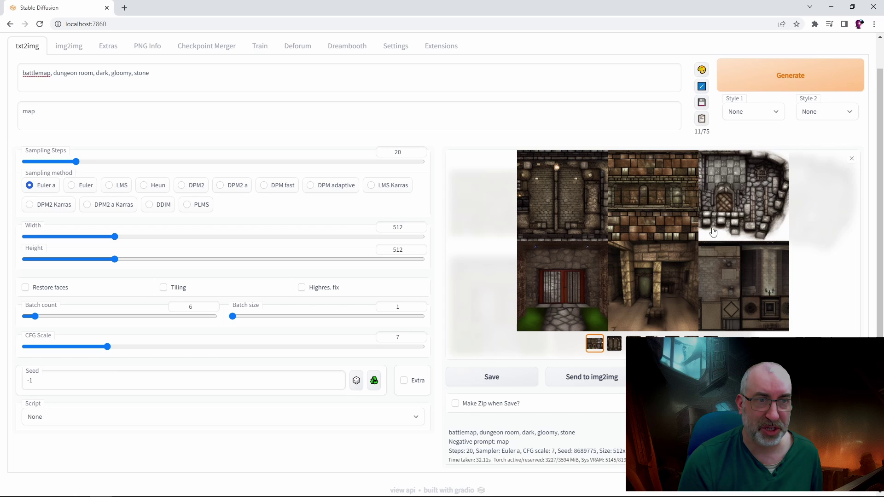
Extend the negative prompt to "map, first person, isometric, scene".
{"action": "left_click", "coordinate": [220, 113]}
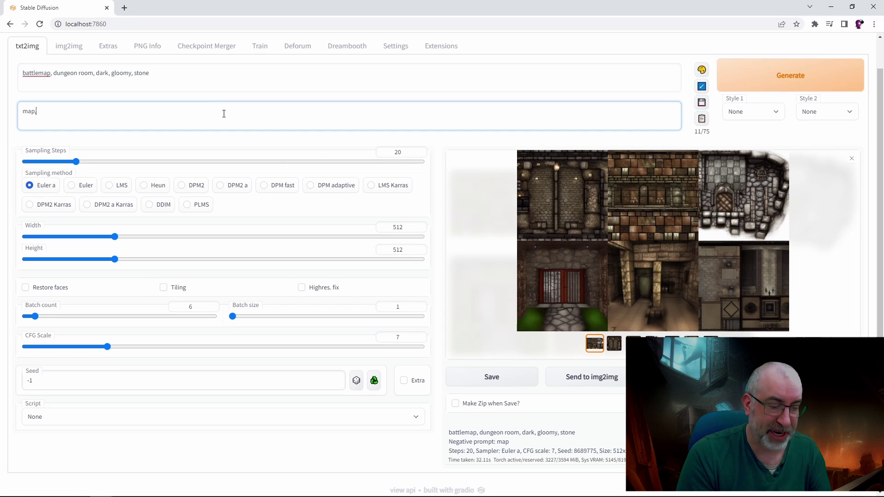
{"action": "type", "text": ", first perso"}
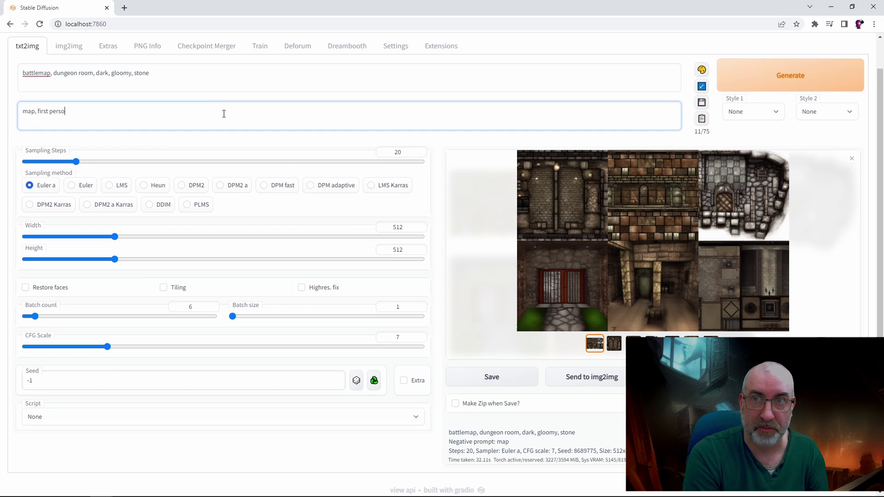
{"action": "type", "text": "n, isometric, scene"}
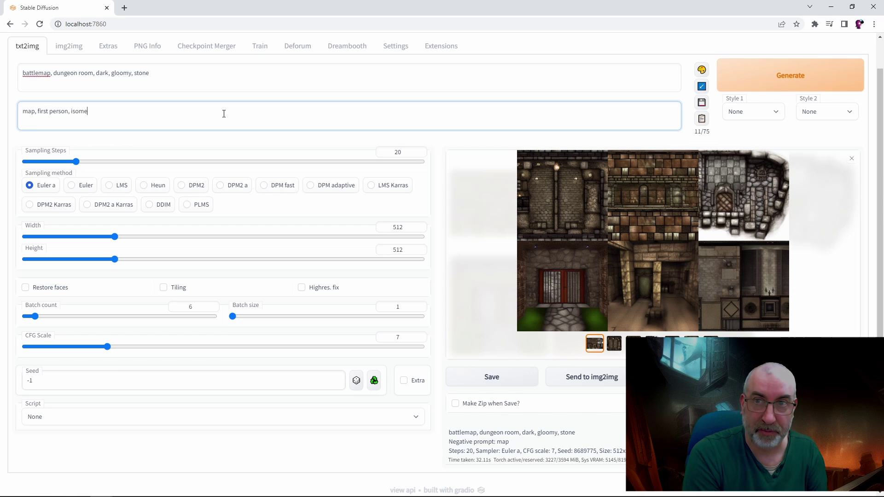
Add "overhead, top down" to the end of the prompt and generate a new batch of images.
{"action": "left_click", "coordinate": [165, 73]}
{"action": "type", "text": ", scene"}
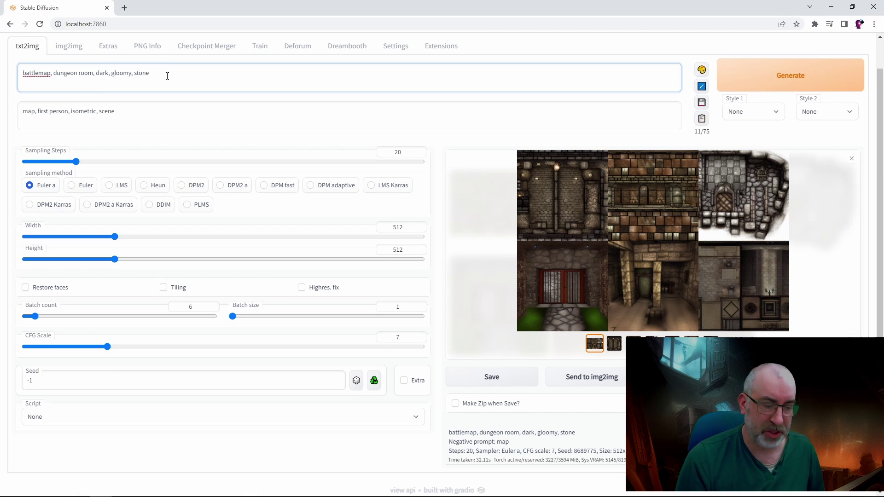
{"action": "type", "text": "overhead"}
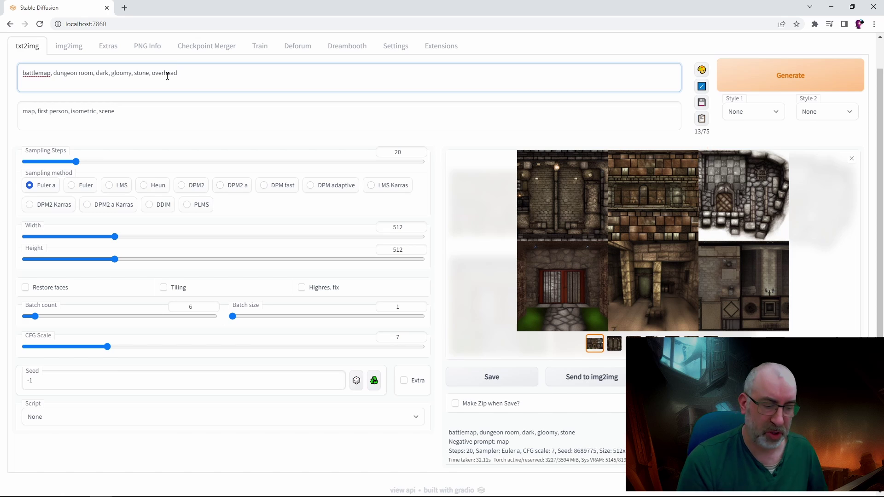
{"action": "type", "text": ", top down"}
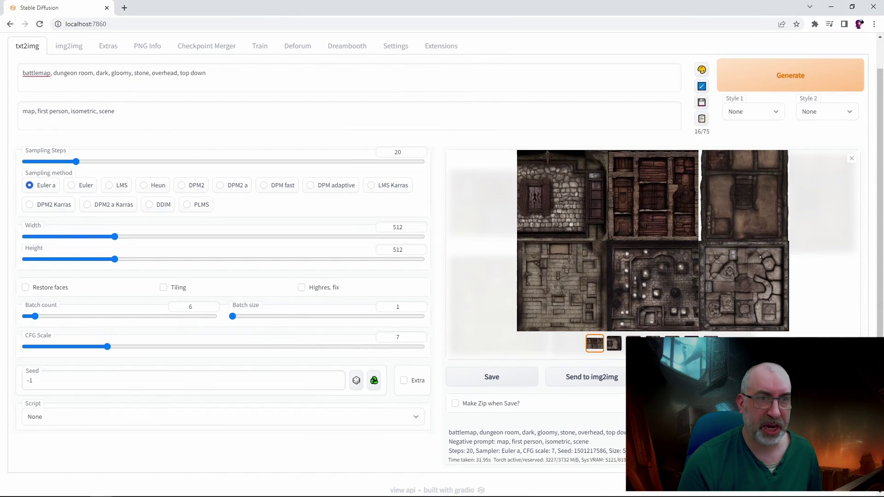
Inspect the overhead, top-down battlemap grid and its individual images at full size, and close the viewer.
{"action": "left_click", "coordinate": [676, 232]}
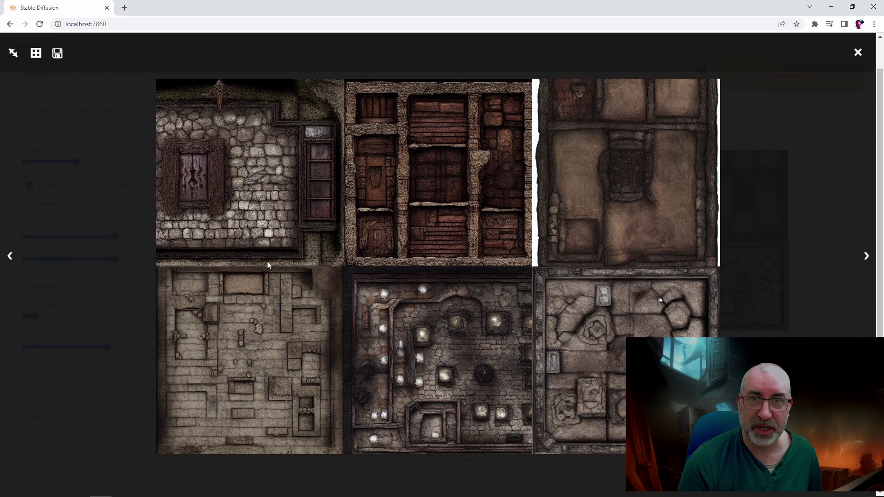
{"action": "key", "text": "Right"}
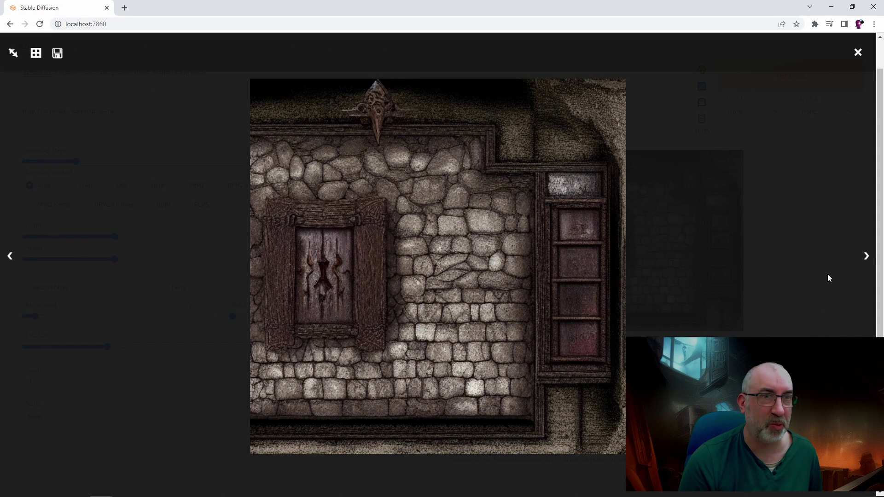
{"action": "left_click", "coordinate": [867, 258]}
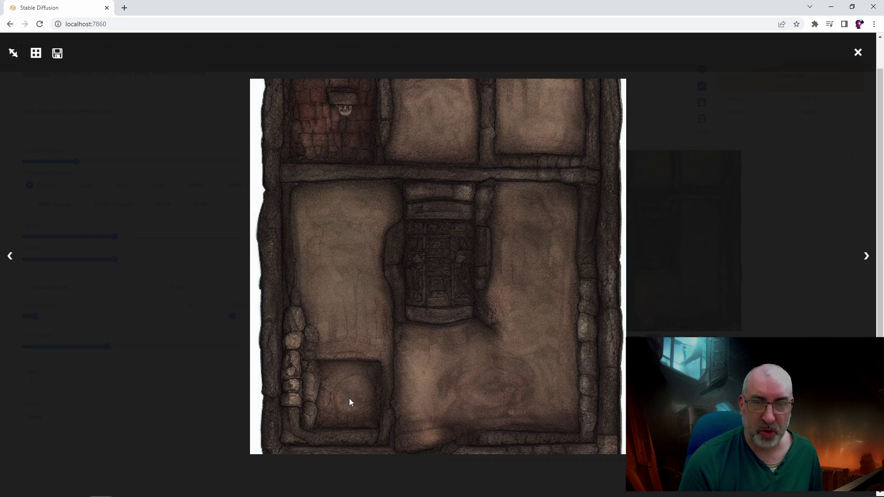
{"action": "key", "text": "Right"}
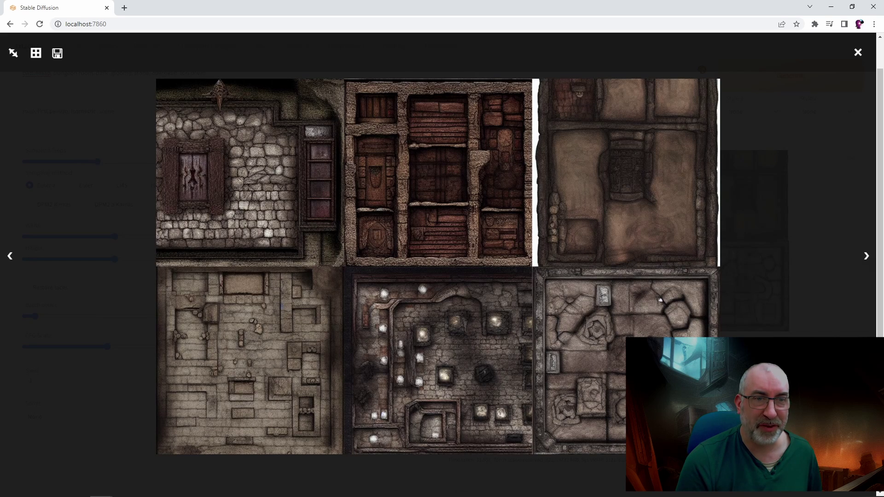
{"action": "key", "text": "Escape"}
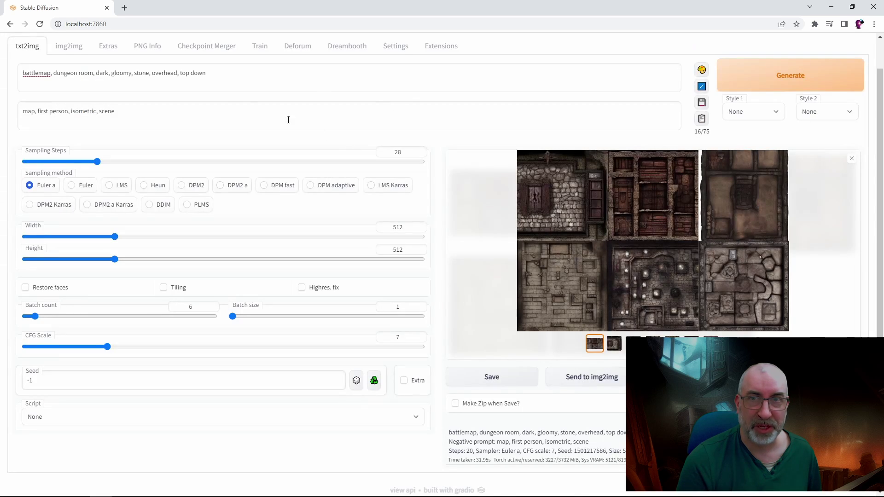
Insert "glowing fire" after "dungeon room" in the prompt and generate a new batch of images.
{"action": "left_click", "coordinate": [208, 83]}
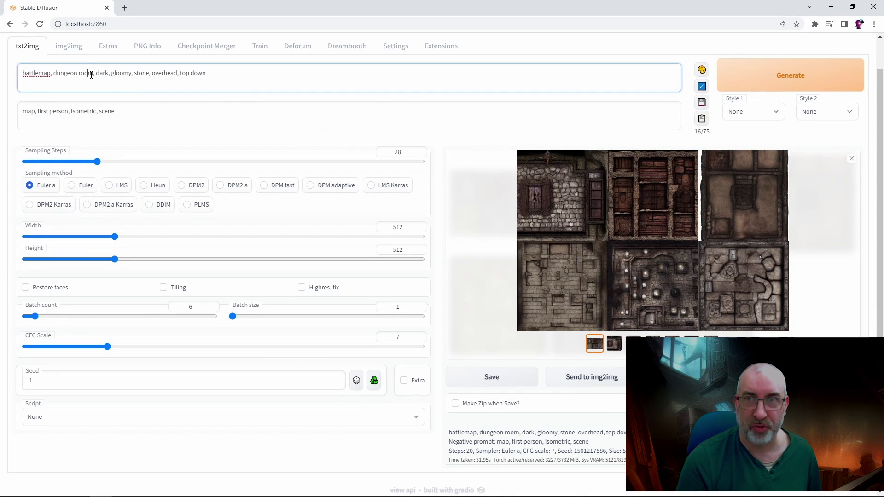
{"action": "type", "text": "glowing,"}
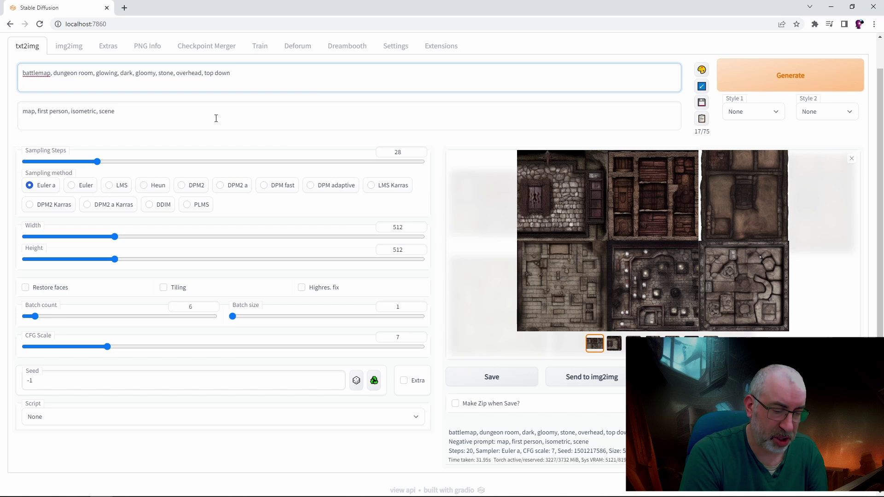
{"action": "type", "text": " fire"}
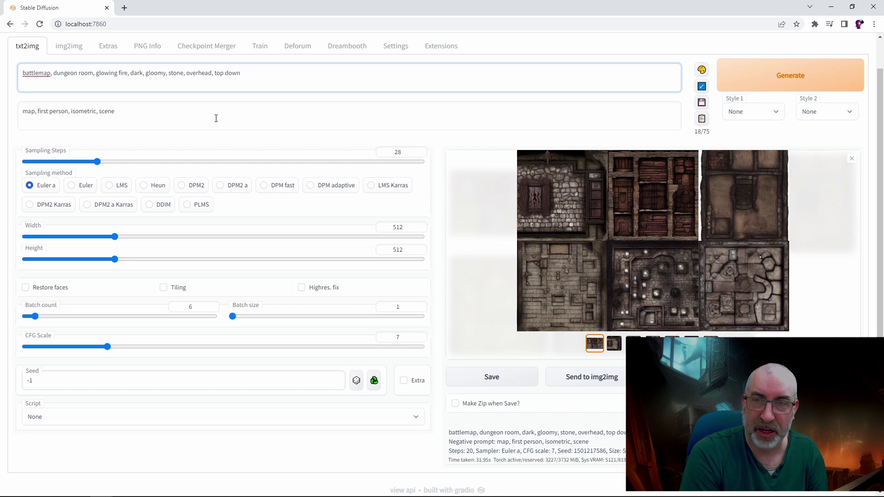
{"action": "left_click", "coordinate": [789, 91]}
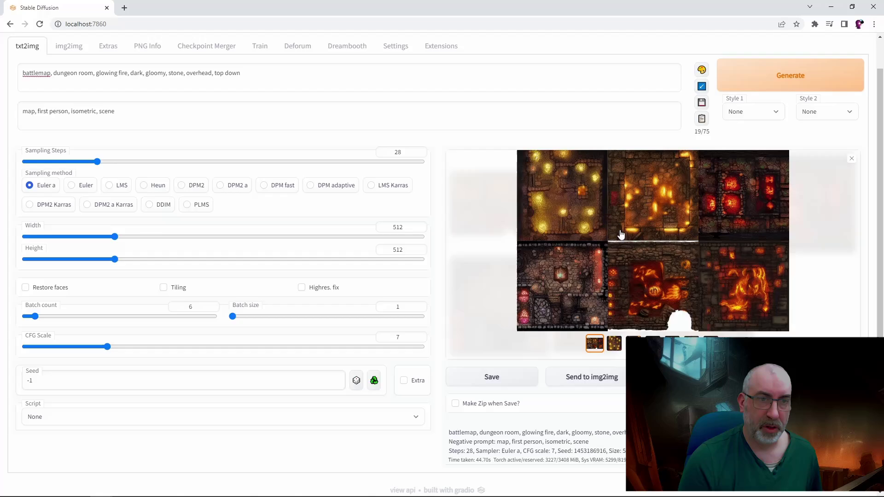
View the glowing fire image grid and its individual battlemaps at full size, and close the viewer.
{"action": "left_click", "coordinate": [609, 278]}
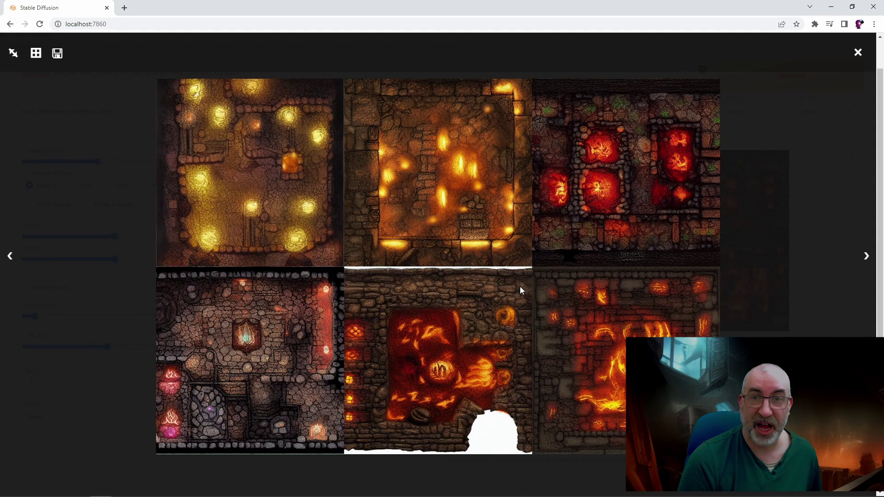
{"action": "left_click", "coordinate": [865, 256]}
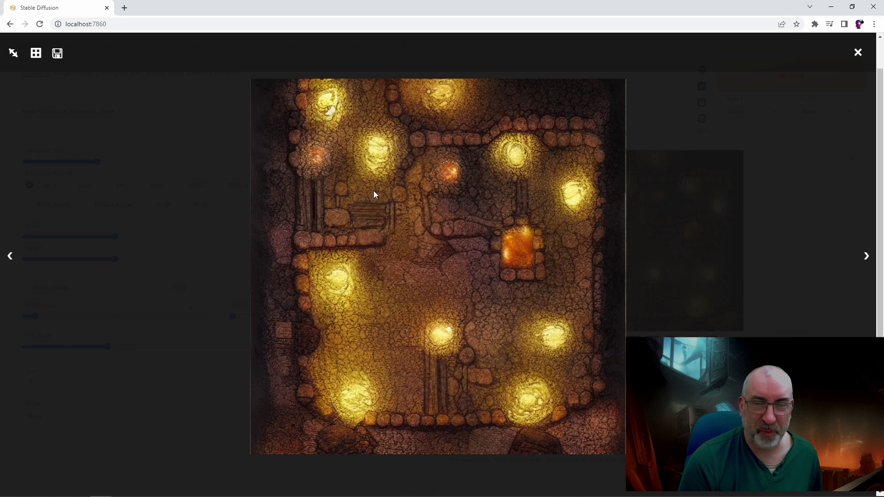
{"action": "left_click", "coordinate": [868, 256]}
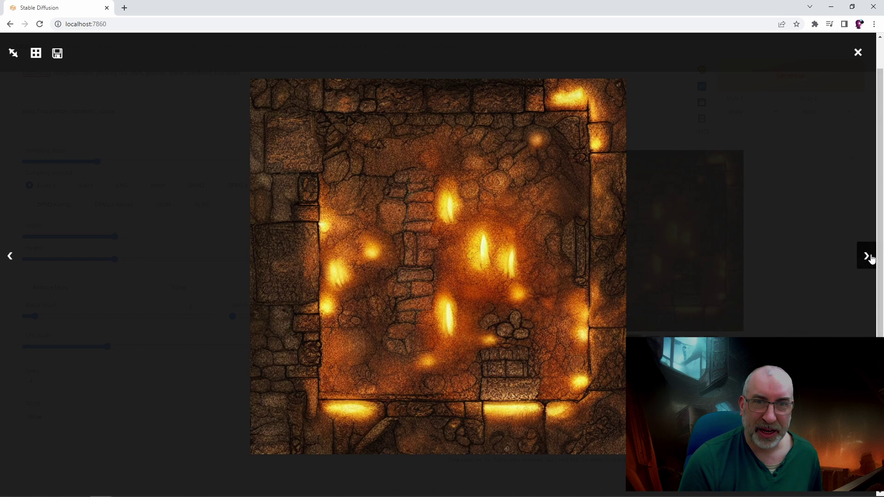
{"action": "left_click", "coordinate": [868, 256]}
{"action": "left_click", "coordinate": [267, 172]}
Add "grainy, blurry, unfocused, hand drawn" to the negative prompt and generate a new batch of images.
{"action": "left_click", "coordinate": [237, 121]}
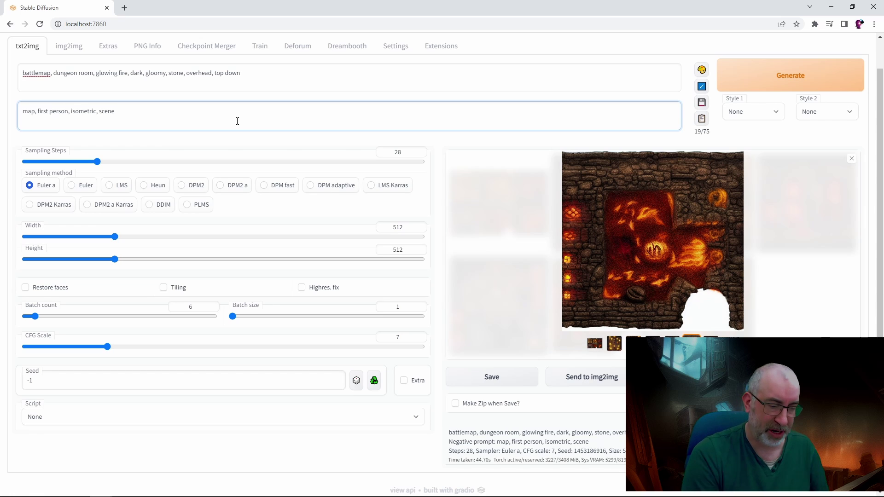
{"action": "type", "text": ", grainy, "}
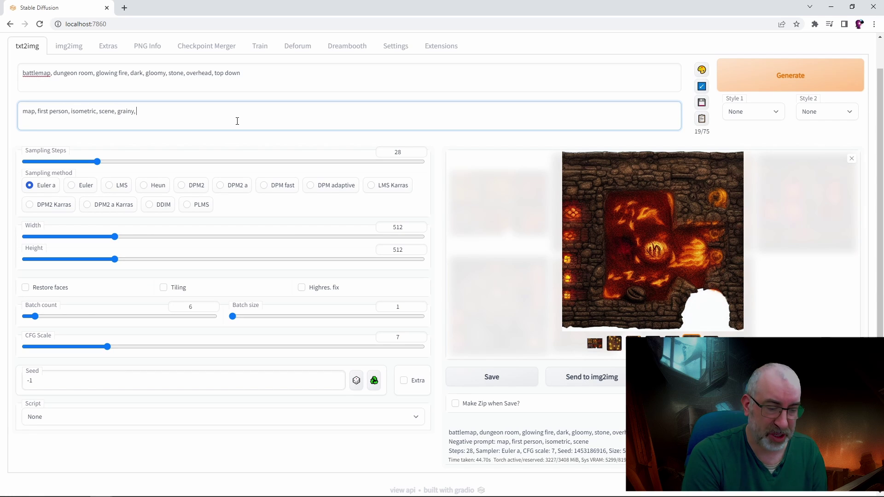
{"action": "type", "text": "blu"}
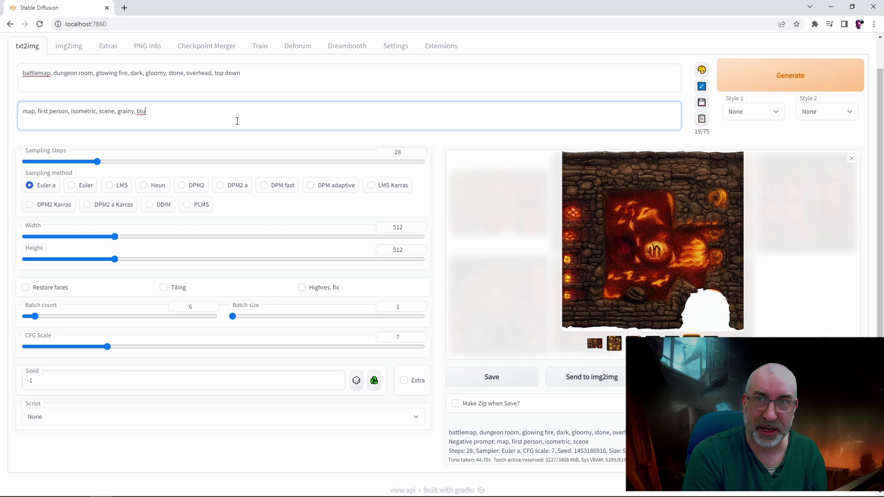
{"action": "type", "text": "rry"}
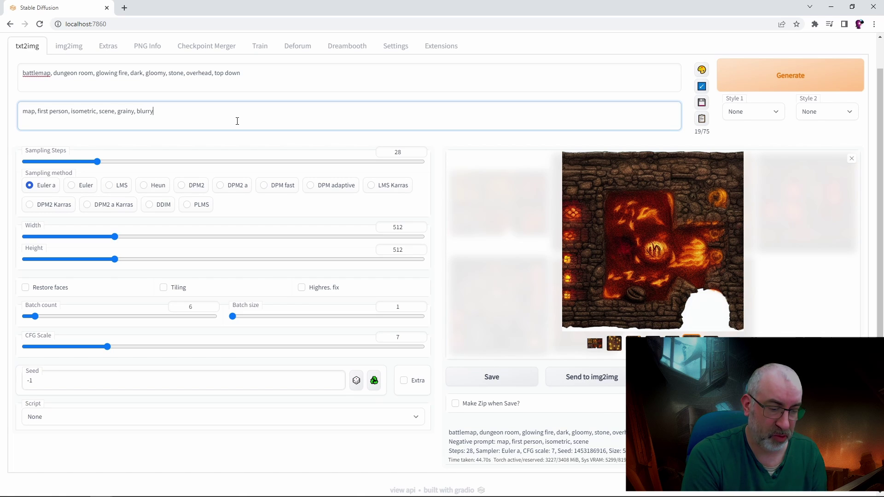
{"action": "type", "text": ", unfocused,"}
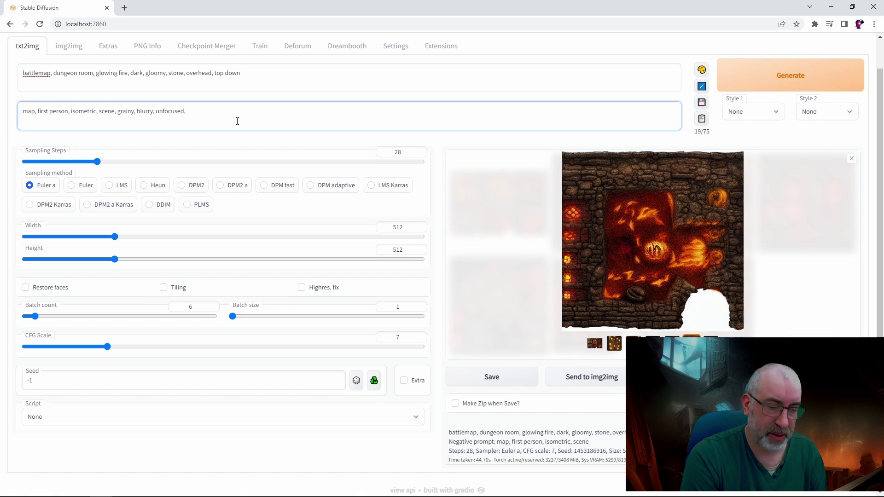
{"action": "type", "text": " hand drawn"}
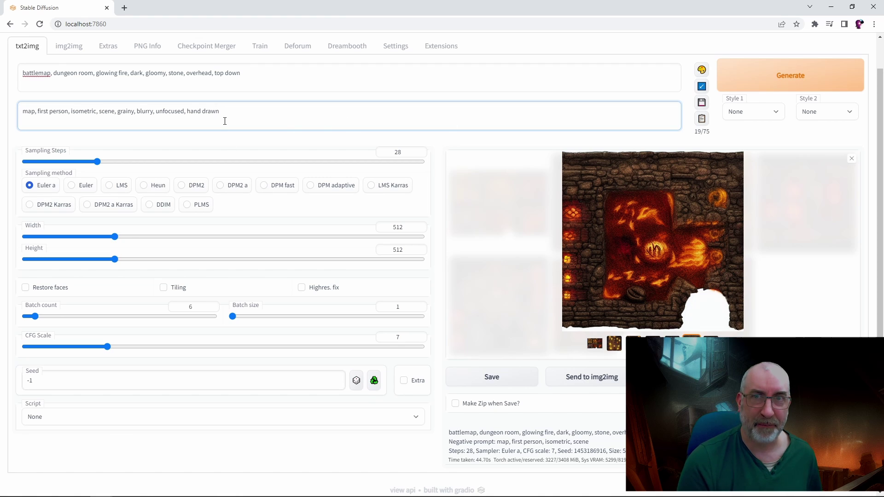
{"action": "left_click_drag", "start_coordinate": [221, 112], "coordinate": [184, 111]}
{"action": "left_click", "coordinate": [162, 112]}
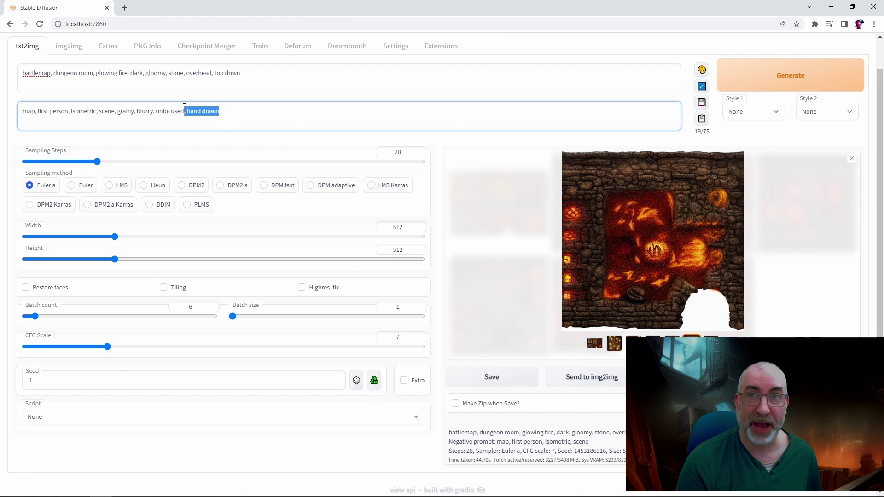
{"action": "left_click", "coordinate": [241, 72]}
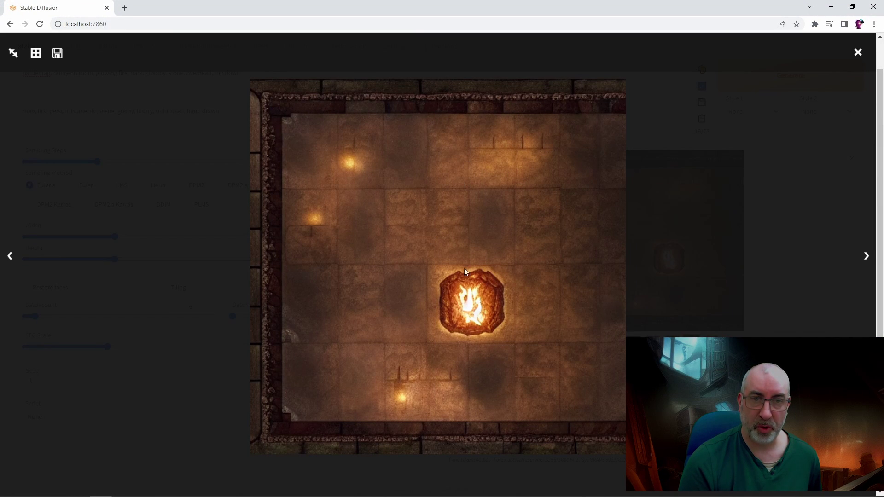
Browse the battlemaps generated with the extended negative prompt one by one at full size.
{"action": "left_click", "coordinate": [866, 265]}
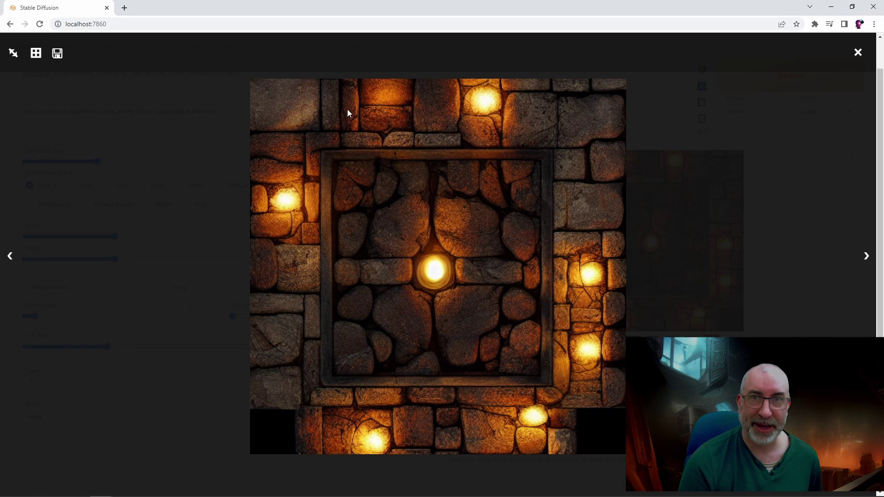
{"action": "left_click", "coordinate": [866, 256]}
{"action": "left_click", "coordinate": [865, 256]}
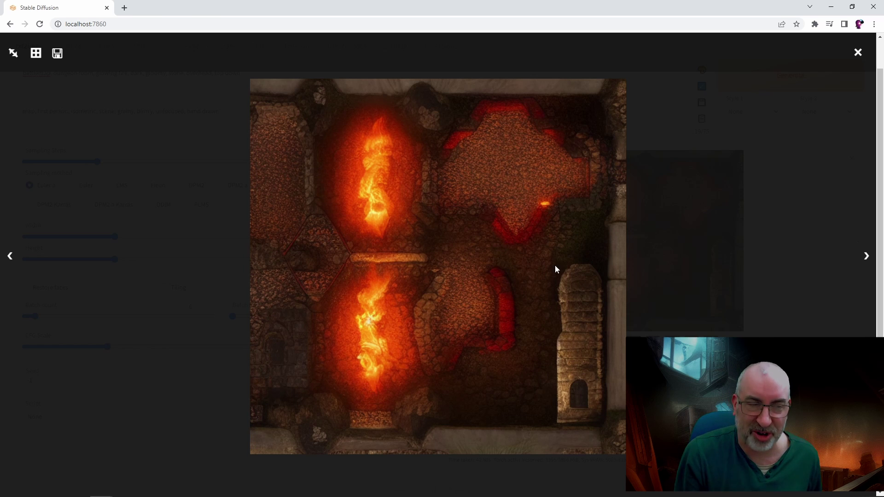
Page through the remaining fire battlemaps of the batch at full size and close the viewer.
{"action": "left_click", "coordinate": [867, 258]}
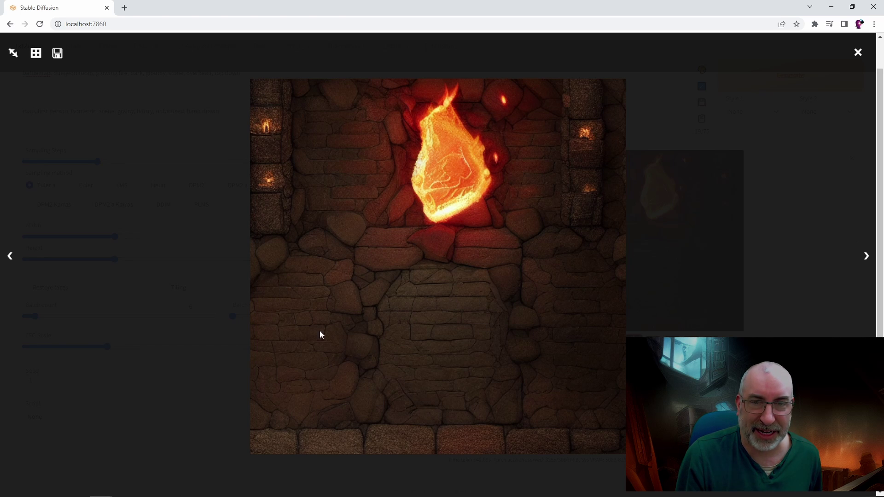
{"action": "left_click", "coordinate": [866, 256]}
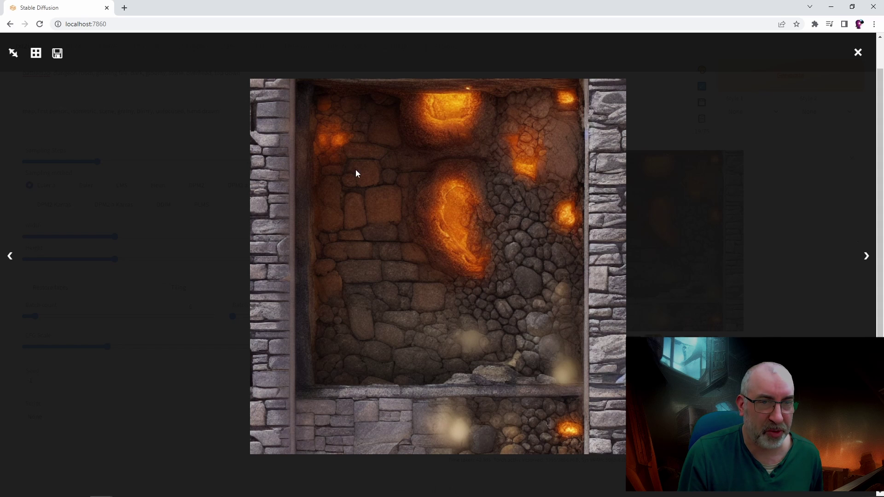
{"action": "left_click", "coordinate": [866, 256]}
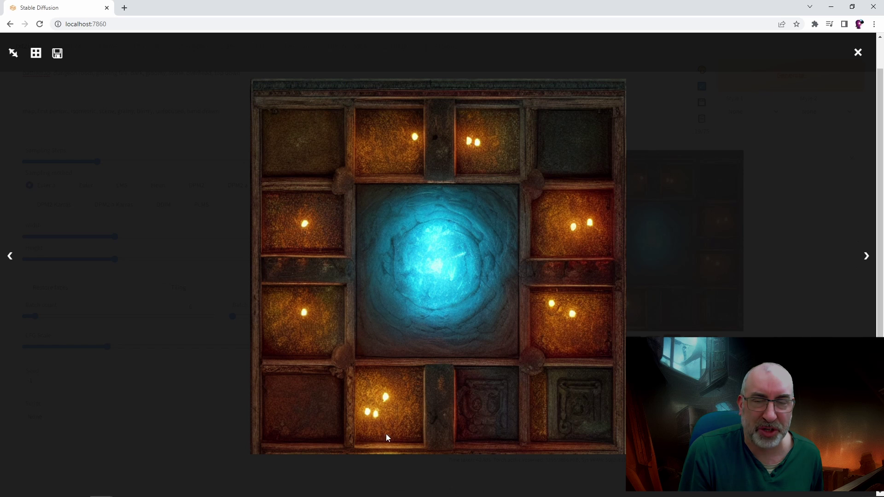
{"action": "left_click", "coordinate": [856, 257]}
{"action": "left_click", "coordinate": [861, 256]}
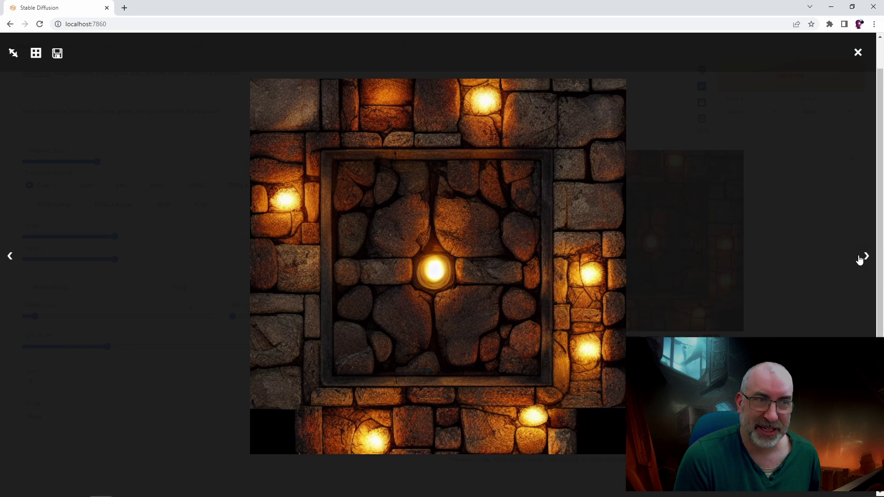
{"action": "left_click", "coordinate": [792, 336]}
Save the stone-walled room battlemap with the glowing fire pits as FD01.png in a new "Fire Dungeon" folder inside AIBattlemap.
{"action": "left_click", "coordinate": [653, 343]}
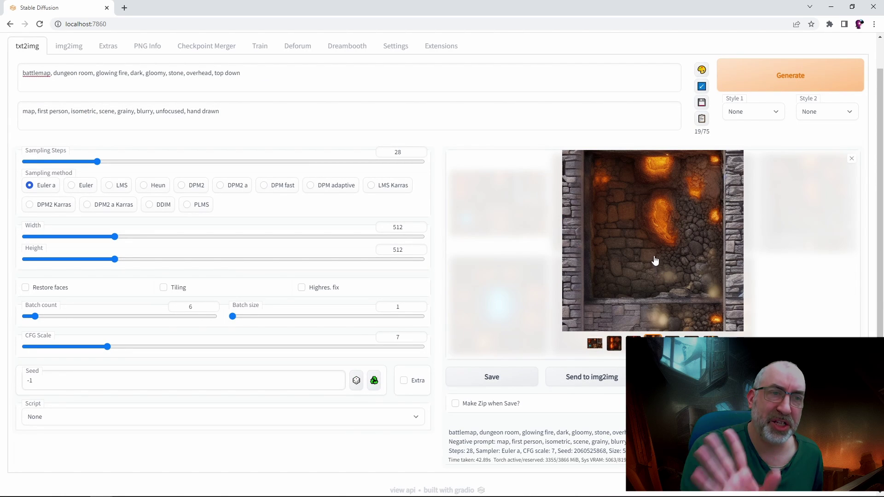
{"action": "right_click", "coordinate": [645, 230]}
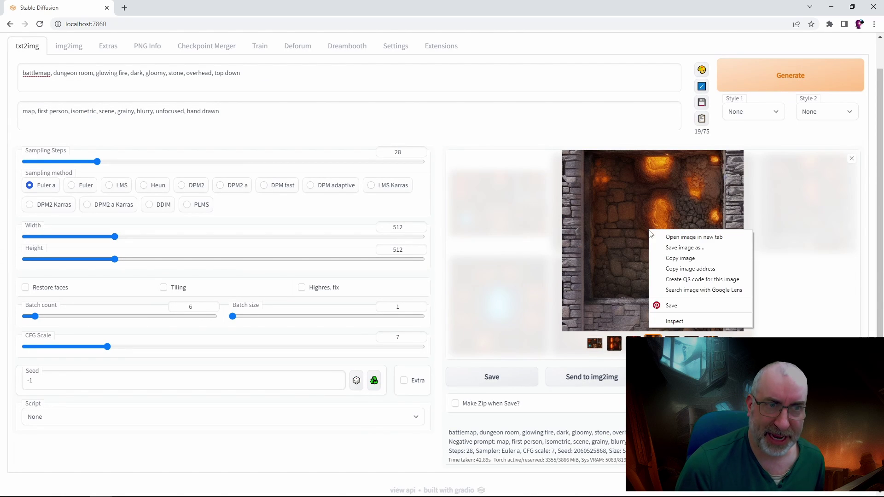
{"action": "left_click", "coordinate": [668, 247]}
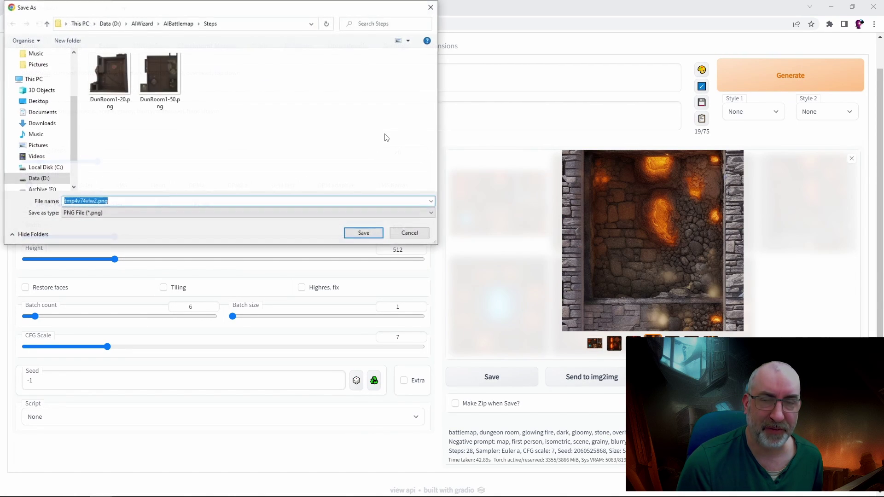
{"action": "left_click", "coordinate": [178, 24]}
{"action": "right_click", "coordinate": [166, 153]}
{"action": "mouse_move", "coordinate": [221, 279]}
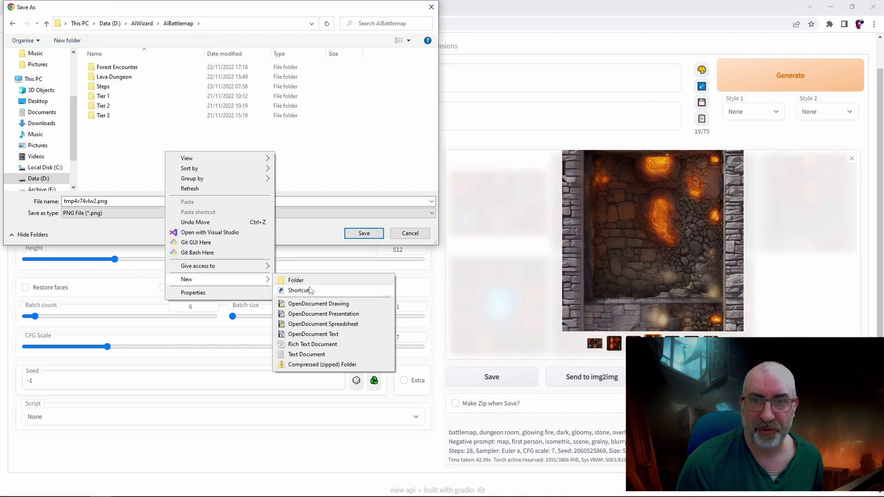
{"action": "left_click", "coordinate": [282, 280]}
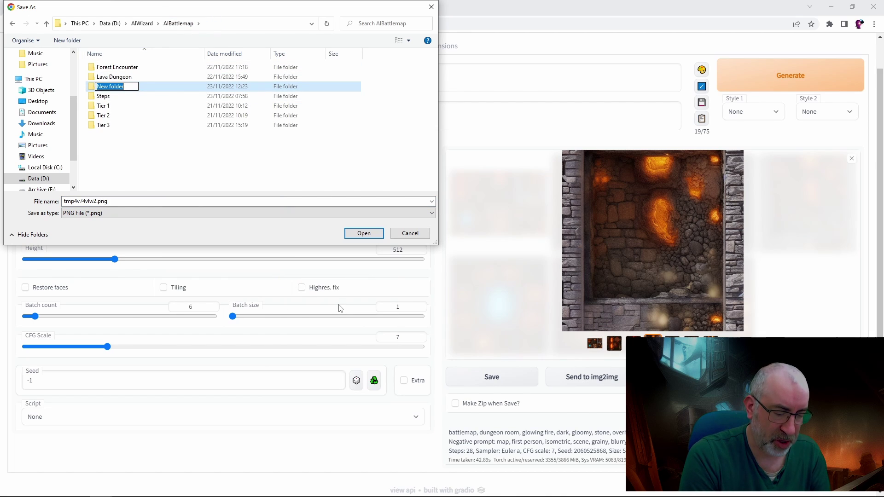
{"action": "type", "text": "Fire Dungeon"}
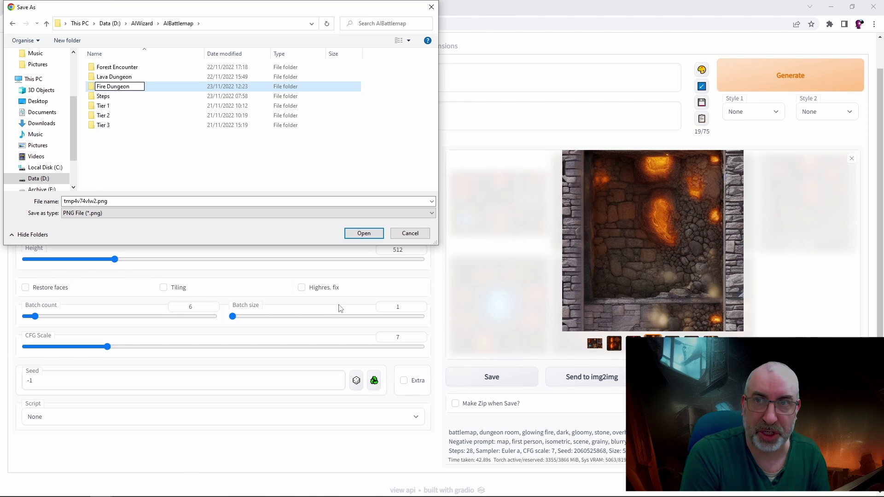
{"action": "key", "text": "Return"}
{"action": "key", "text": "Return"}
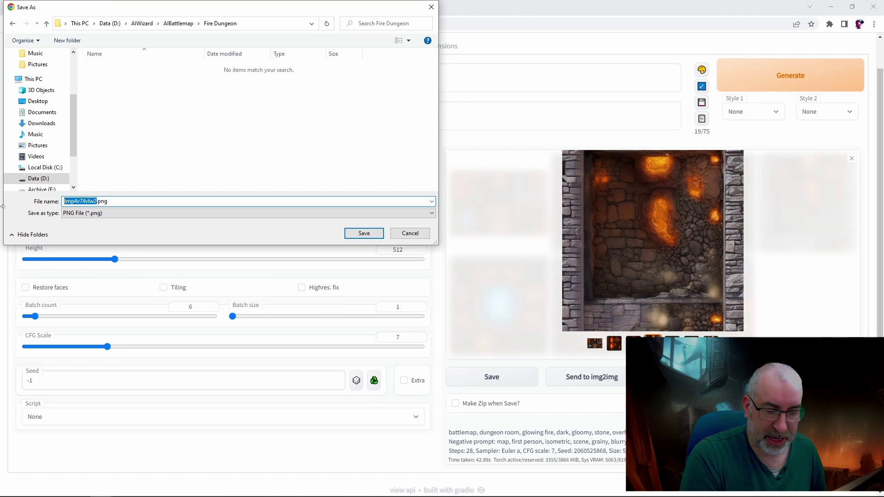
{"action": "type", "text": "FD01"}
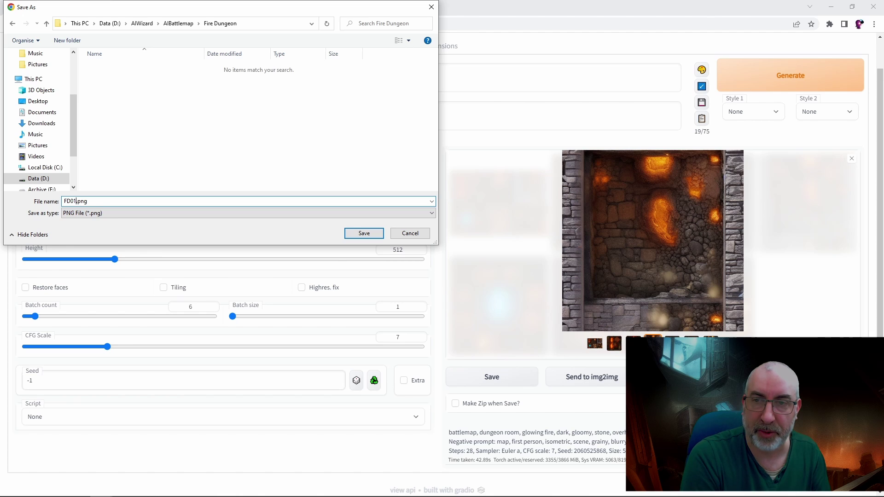
{"action": "key", "text": "Return"}
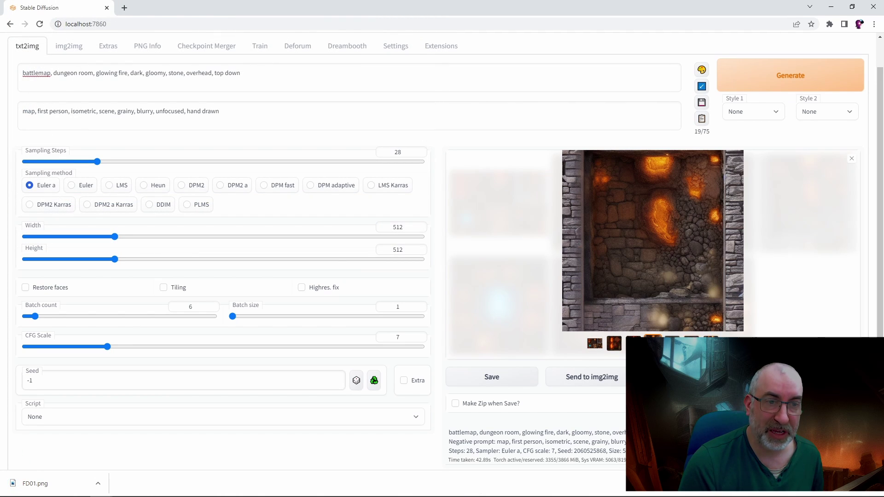
Save the battlemap with the two tall flame columns as FD02.png in the Fire Dungeon folder.
{"action": "left_click", "coordinate": [672, 343]}
{"action": "left_click", "coordinate": [630, 249]}
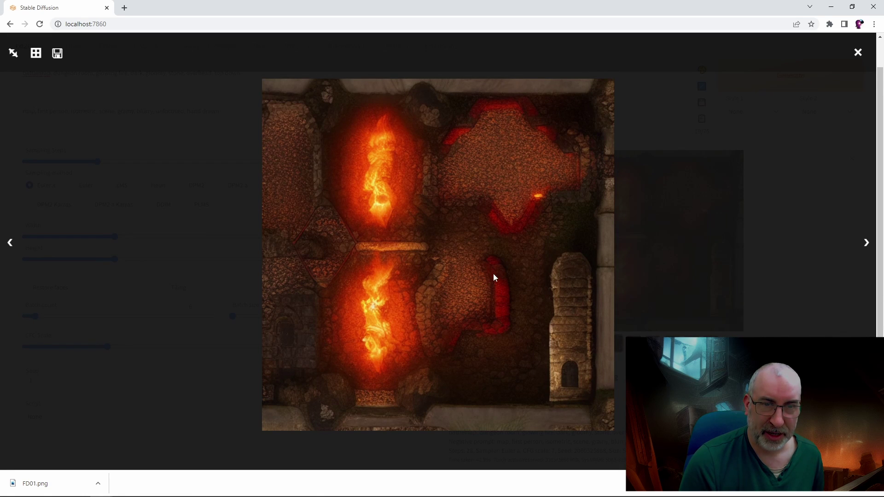
{"action": "left_click", "coordinate": [711, 305]}
{"action": "right_click", "coordinate": [635, 235]}
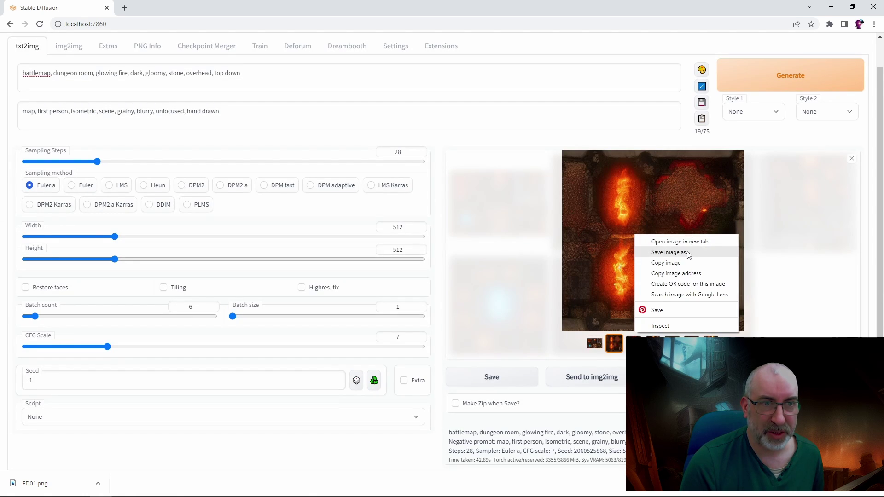
{"action": "left_click", "coordinate": [671, 253]}
{"action": "left_click", "coordinate": [110, 74]}
{"action": "left_click", "coordinate": [82, 201]}
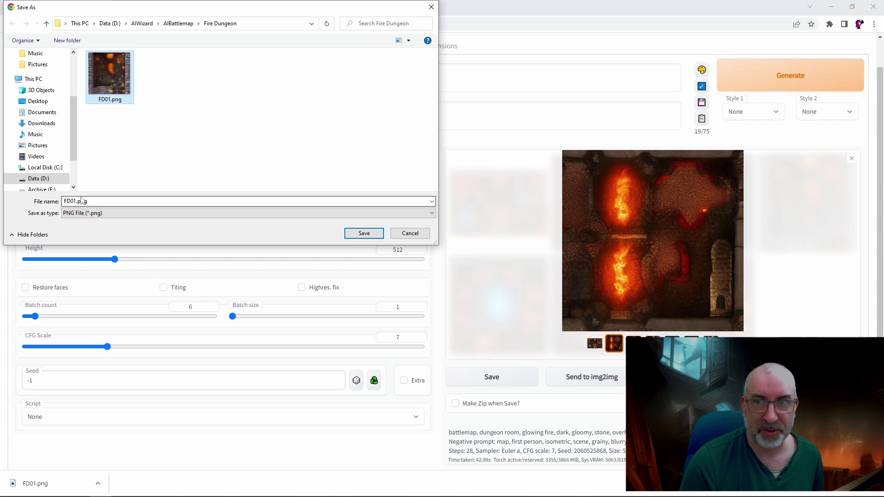
{"action": "double_click", "coordinate": [82, 200]}
{"action": "type", "text": "FD02.png"}
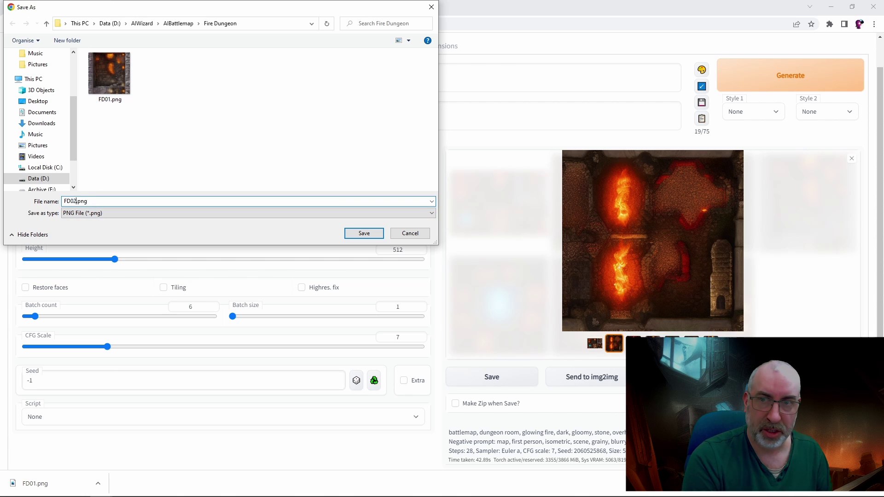
{"action": "key", "text": "Return"}
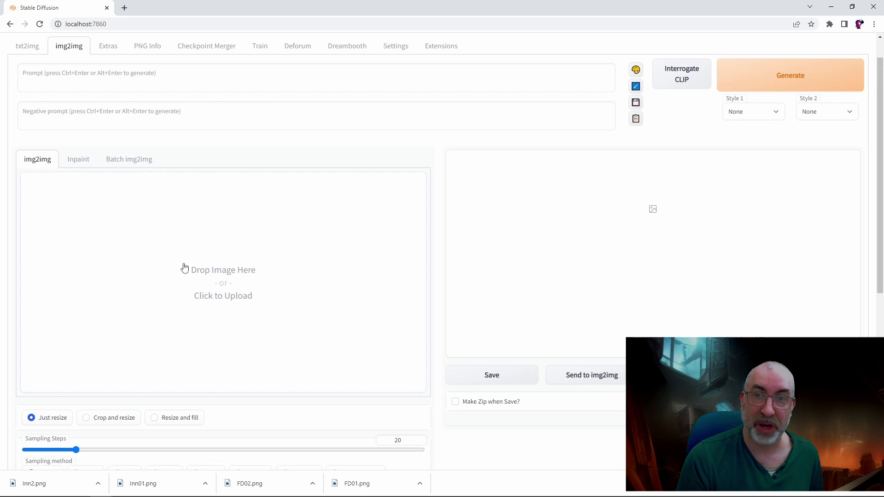
Load FD01.png from the Fire Dungeon folder as the img2img source image.
{"action": "left_click", "coordinate": [223, 283]}
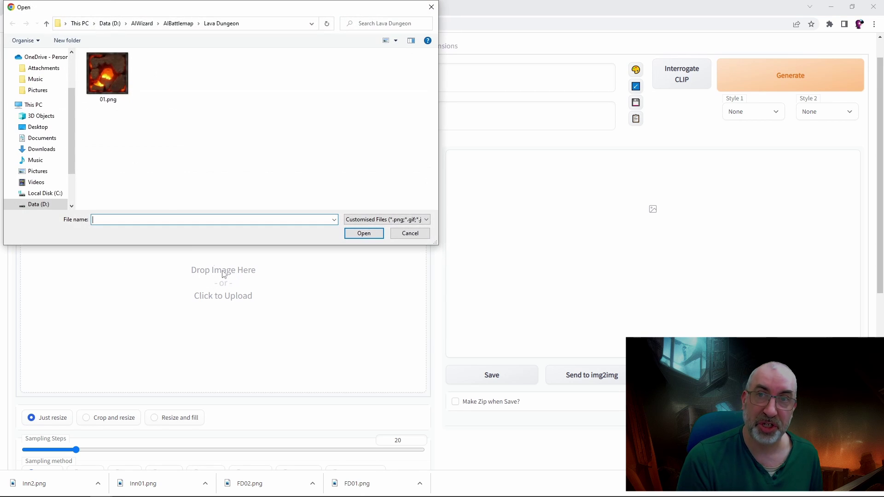
{"action": "left_click", "coordinate": [178, 24]}
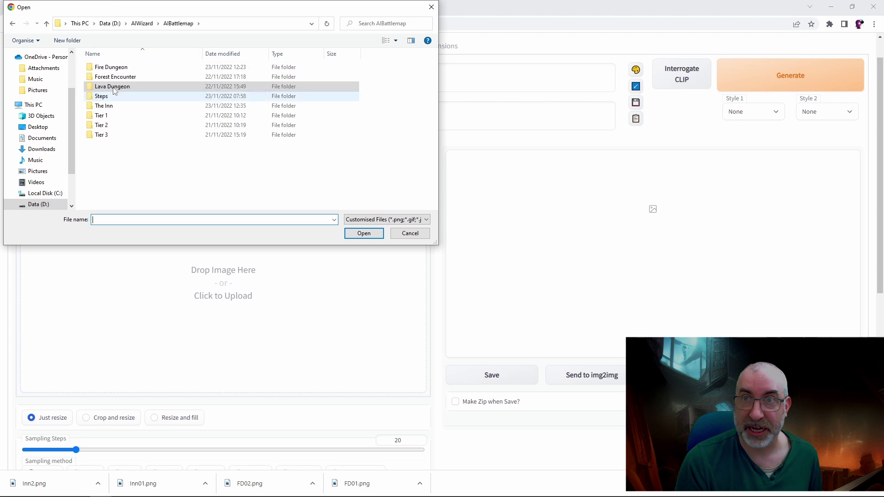
{"action": "double_click", "coordinate": [115, 67]}
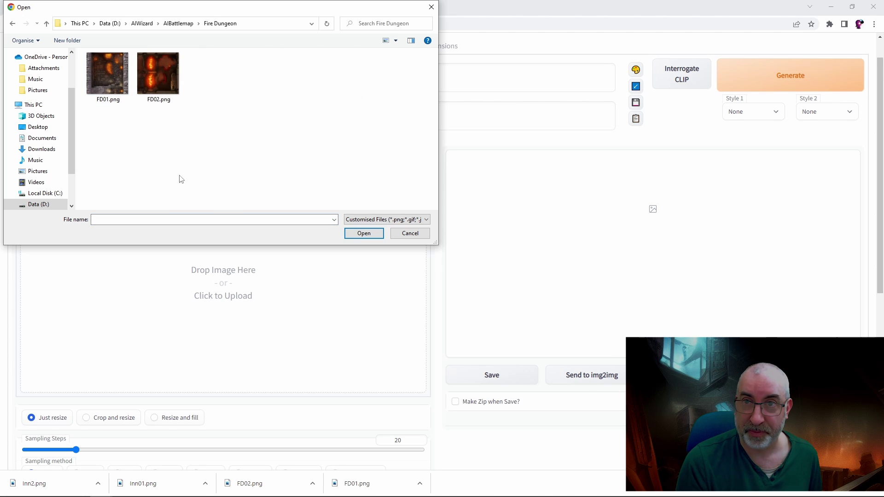
{"action": "double_click", "coordinate": [121, 90]}
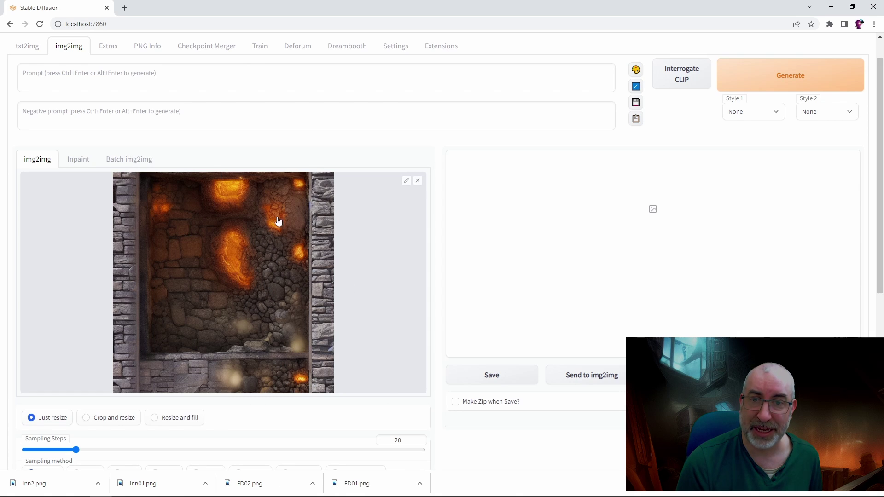
Enter the prompt "((battlemap)), dungeon room, glowing fire, stone, gloomy, old world, dungeons and dragons, overhead, top down" and the negative prompt ending "hand drawn, border, frame".
{"action": "left_click", "coordinate": [37, 89]}
{"action": "key", "text": "ctrl+v"}
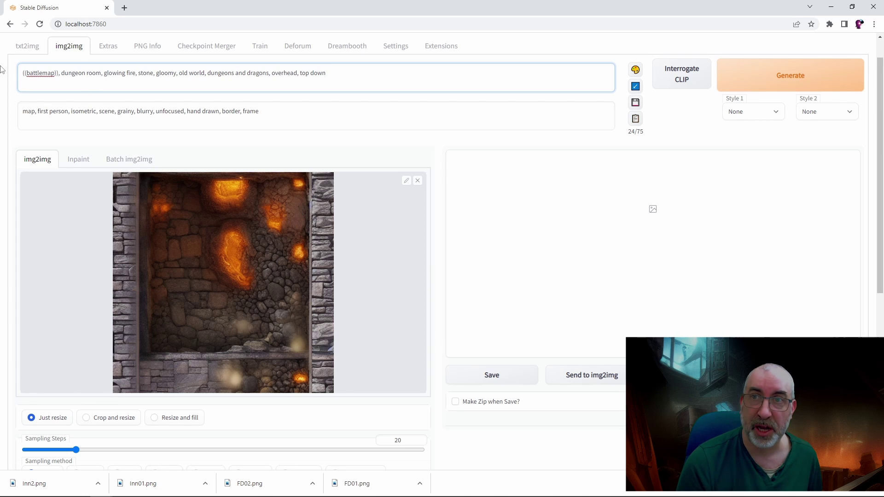
{"action": "left_click_drag", "start_coordinate": [29, 79], "coordinate": [348, 75]}
{"action": "left_click", "coordinate": [351, 72]}
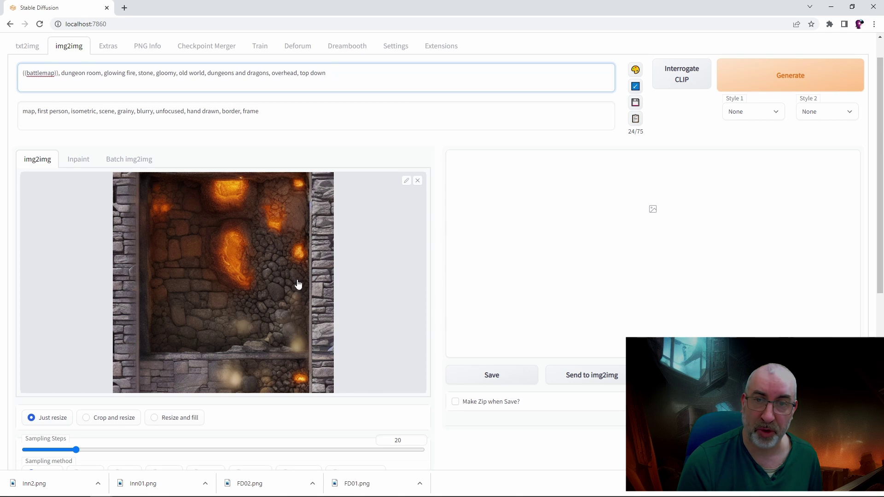
Set the denoising strength to 0 and generate an img2img version of the fire dungeon room.
{"action": "scroll", "coordinate": [258, 291], "scroll_direction": "down", "scroll_amount": 4}
{"action": "scroll", "coordinate": [198, 185], "scroll_direction": "up", "scroll_amount": 2}
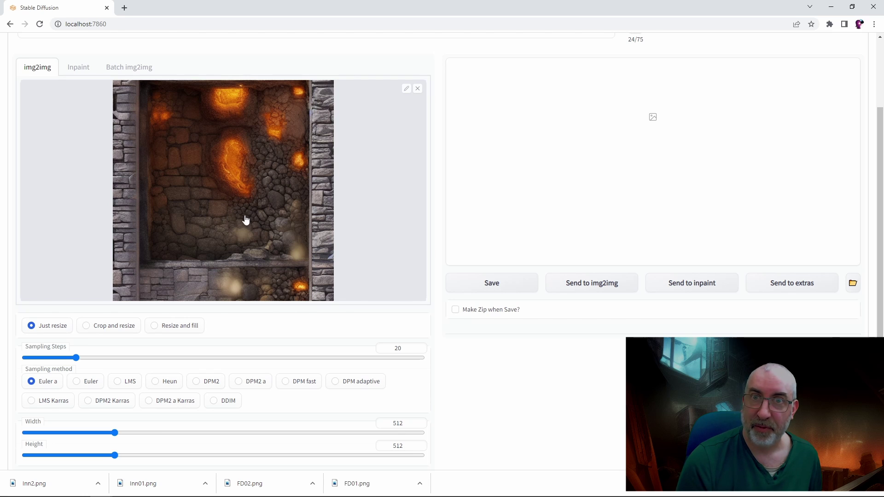
{"action": "scroll", "coordinate": [228, 200], "scroll_direction": "up", "scroll_amount": 1}
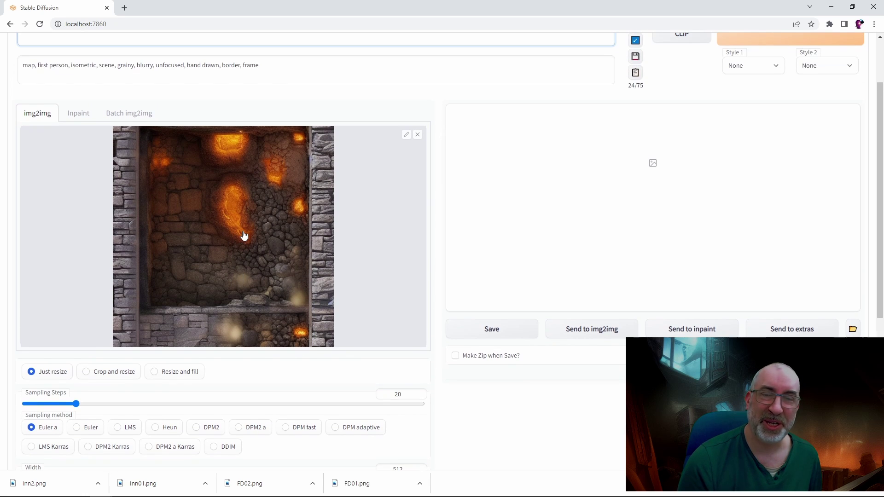
{"action": "scroll", "coordinate": [244, 236], "scroll_direction": "down", "scroll_amount": 5}
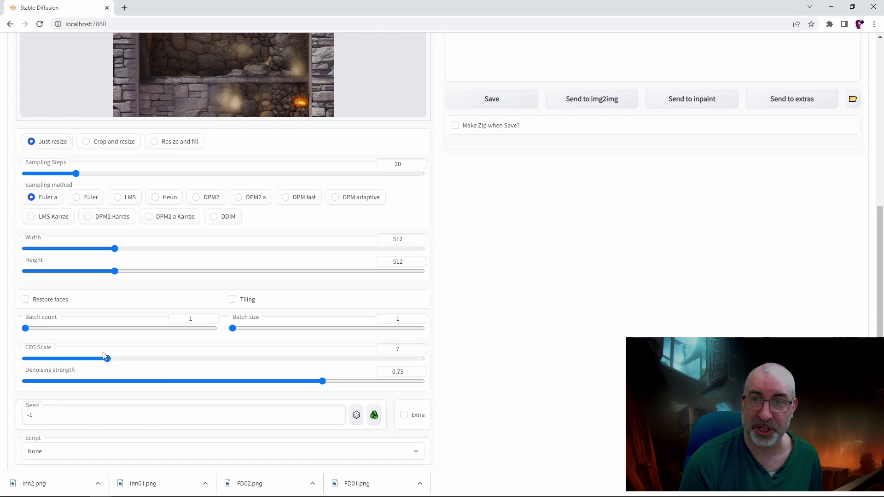
{"action": "scroll", "coordinate": [162, 132], "scroll_direction": "up", "scroll_amount": 7}
{"action": "scroll", "coordinate": [258, 207], "scroll_direction": "down", "scroll_amount": 7}
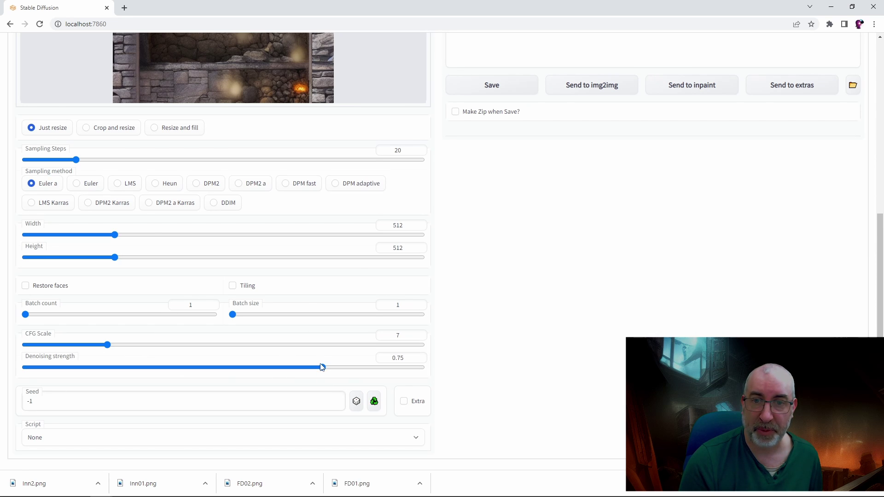
{"action": "left_click_drag", "start_coordinate": [298, 368], "coordinate": [14, 368]}
{"action": "scroll", "coordinate": [258, 207], "scroll_direction": "up", "scroll_amount": 8}
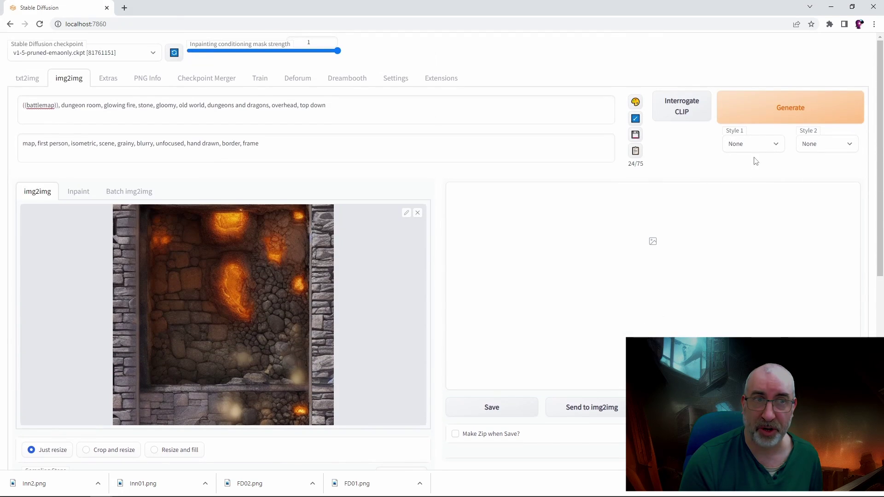
{"action": "left_click", "coordinate": [759, 113]}
{"action": "scroll", "coordinate": [421, 310], "scroll_direction": "down", "scroll_amount": 1}
{"action": "scroll", "coordinate": [577, 296], "scroll_direction": "down", "scroll_amount": 3}
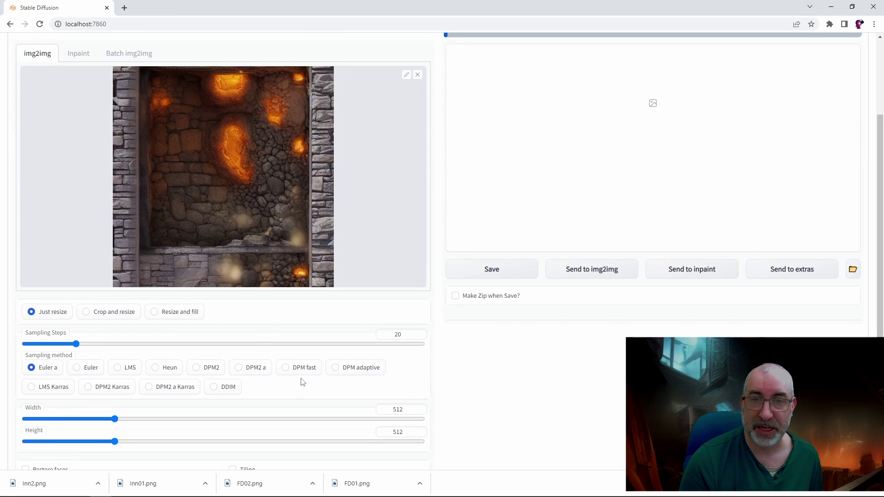
{"action": "scroll", "coordinate": [337, 383], "scroll_direction": "up", "scroll_amount": 2}
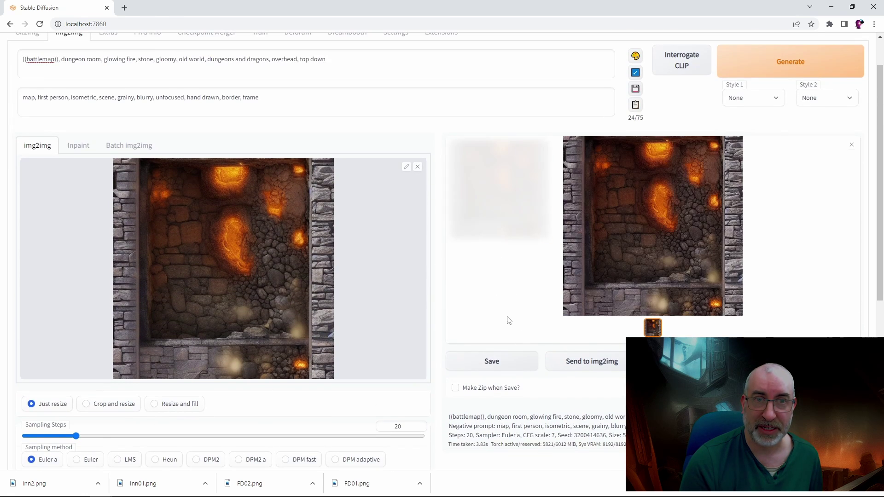
Set the denoising strength to 1, generate another img2img version of the fire dungeon room and view it enlarged.
{"action": "scroll", "coordinate": [505, 278], "scroll_direction": "down", "scroll_amount": 4}
{"action": "scroll", "coordinate": [340, 225], "scroll_direction": "up", "scroll_amount": 3}
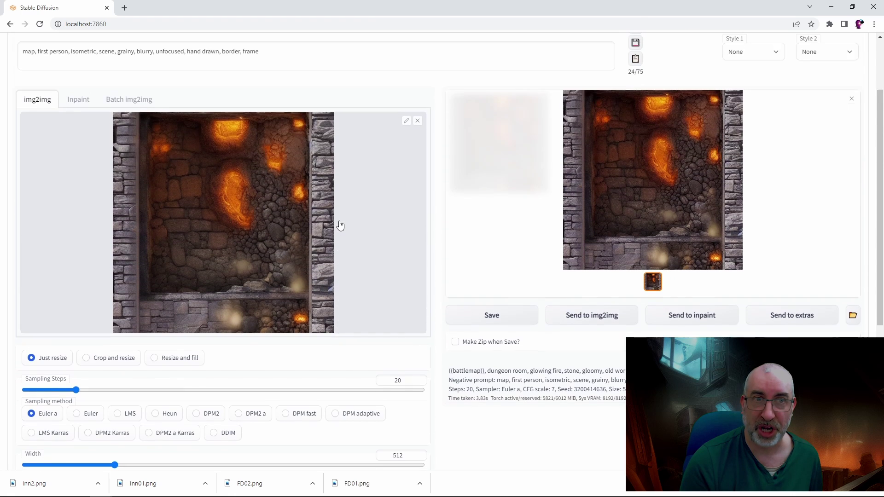
{"action": "scroll", "coordinate": [340, 226], "scroll_direction": "down", "scroll_amount": 5}
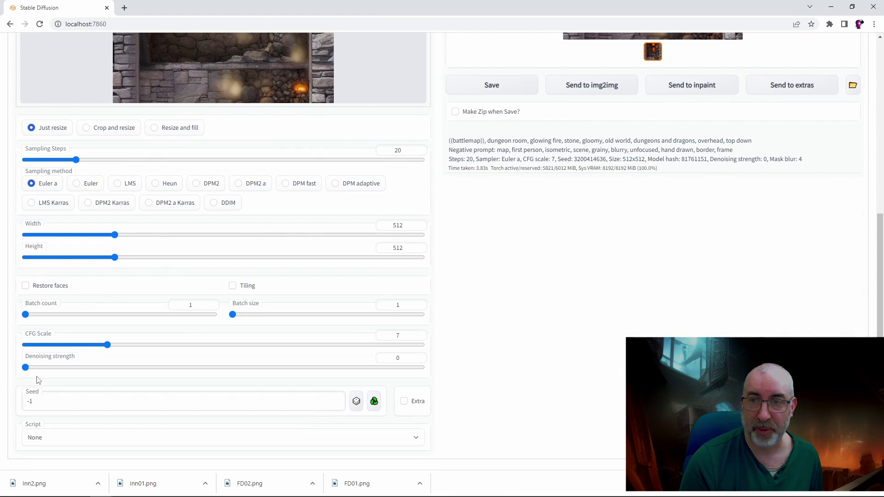
{"action": "left_click_drag", "start_coordinate": [25, 367], "coordinate": [424, 368]}
{"action": "scroll", "coordinate": [551, 350], "scroll_direction": "up", "scroll_amount": 7}
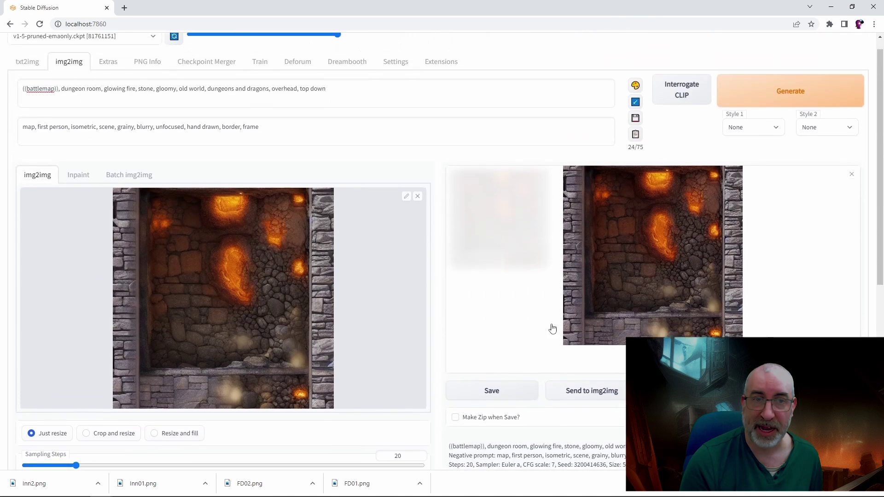
{"action": "scroll", "coordinate": [552, 327], "scroll_direction": "up", "scroll_amount": 1}
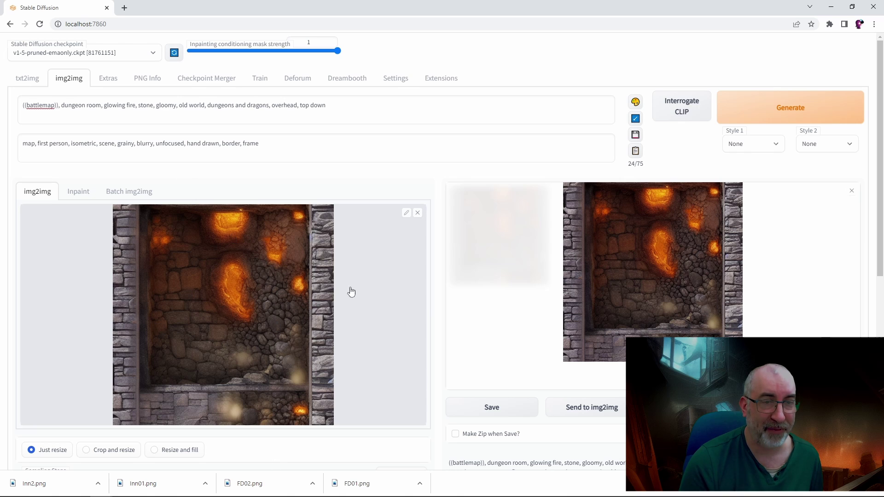
{"action": "left_click", "coordinate": [752, 115]}
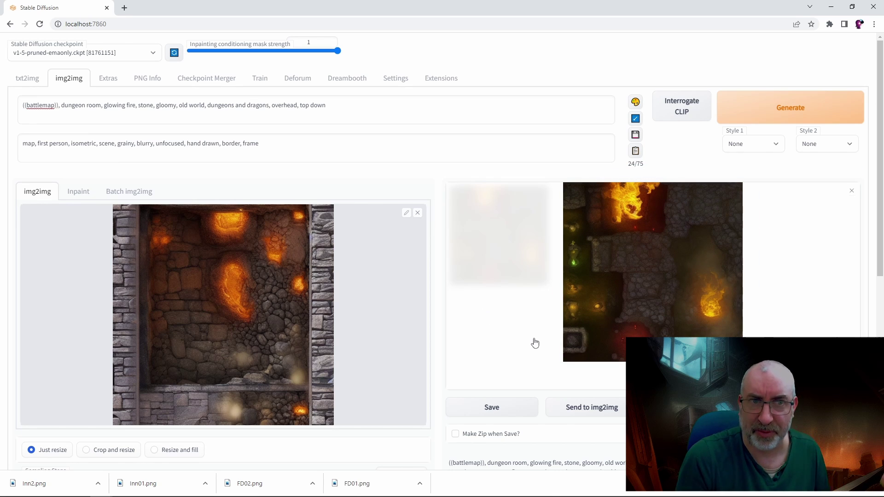
{"action": "left_click", "coordinate": [602, 247]}
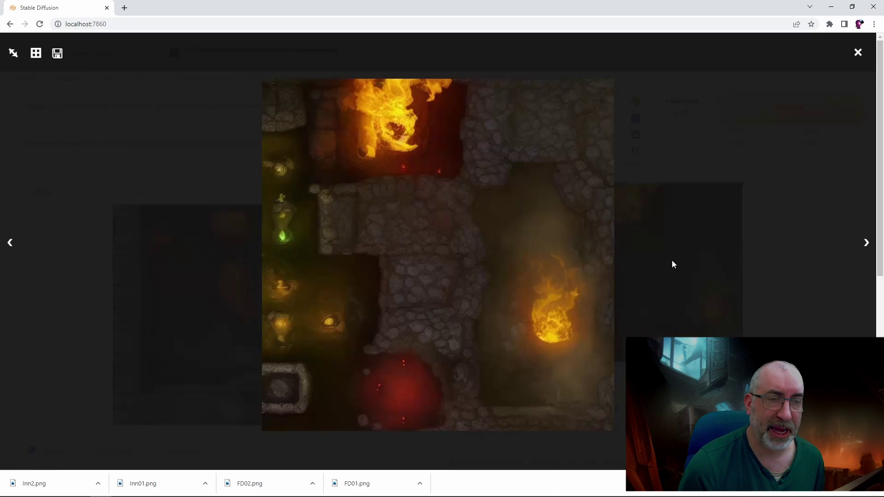
{"action": "left_click", "coordinate": [631, 323]}
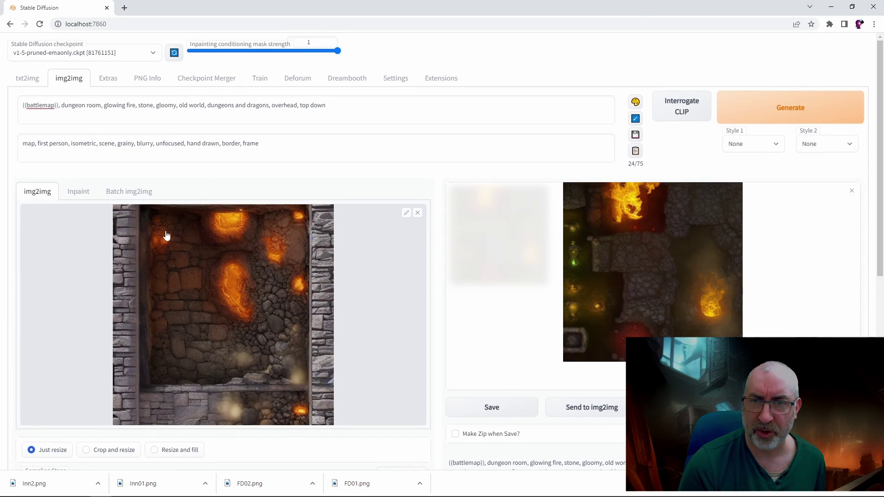
Set the denoising strength to 0.6 and the batch count to 6, and generate the img2img variations.
{"action": "scroll", "coordinate": [150, 348], "scroll_direction": "down", "scroll_amount": 5}
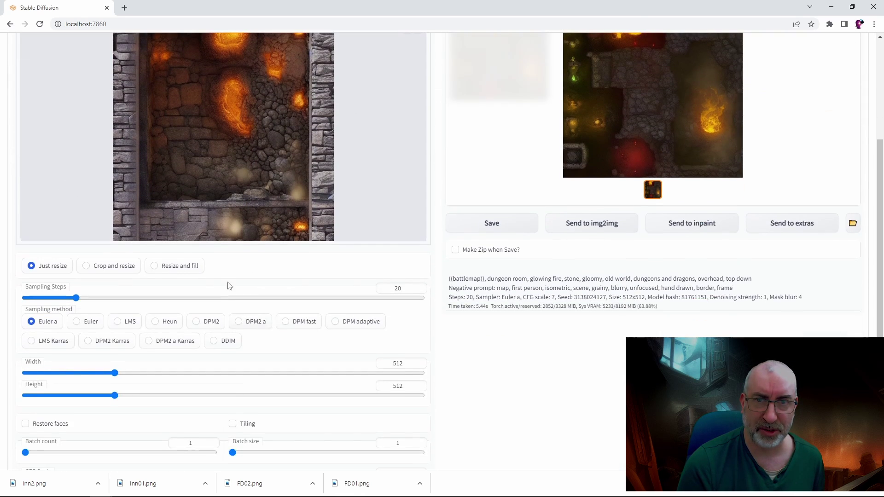
{"action": "scroll", "coordinate": [223, 134], "scroll_direction": "up", "scroll_amount": 2}
{"action": "scroll", "coordinate": [182, 211], "scroll_direction": "down", "scroll_amount": 1}
{"action": "scroll", "coordinate": [239, 342], "scroll_direction": "down", "scroll_amount": 4}
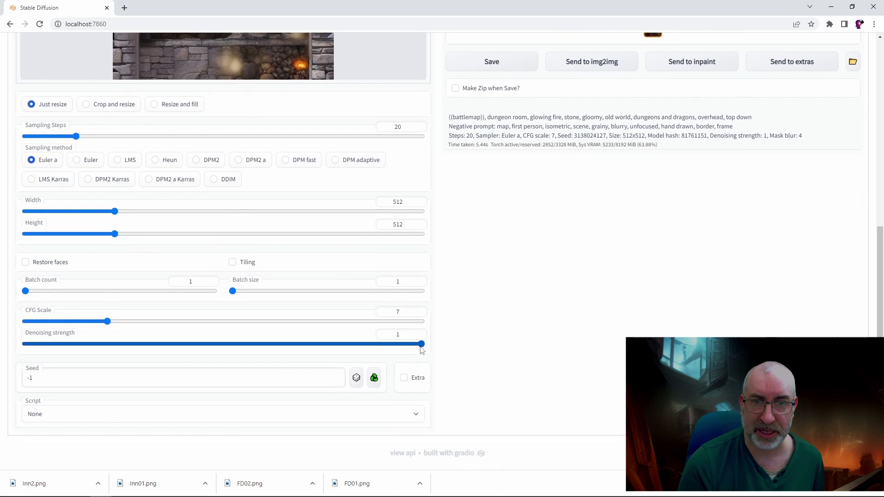
{"action": "left_click_drag", "start_coordinate": [420, 347], "coordinate": [264, 347]}
{"action": "scroll", "coordinate": [301, 308], "scroll_direction": "up", "scroll_amount": 1}
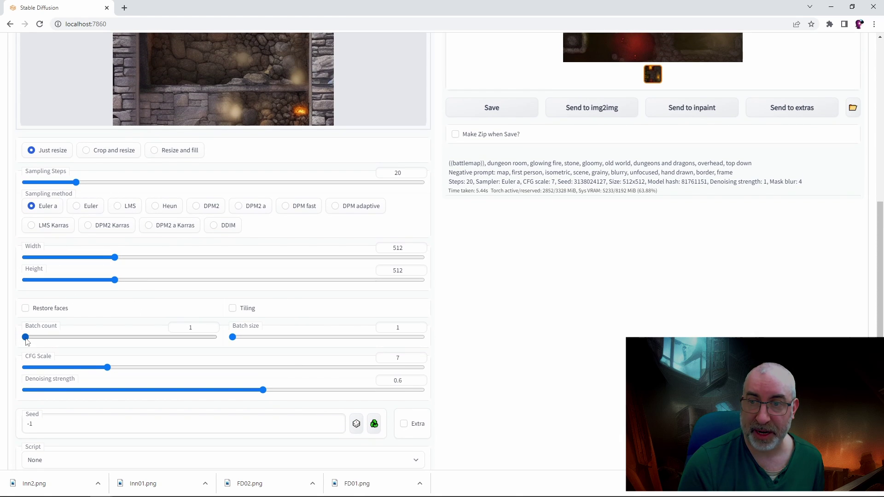
{"action": "left_click_drag", "start_coordinate": [26, 339], "coordinate": [36, 340]}
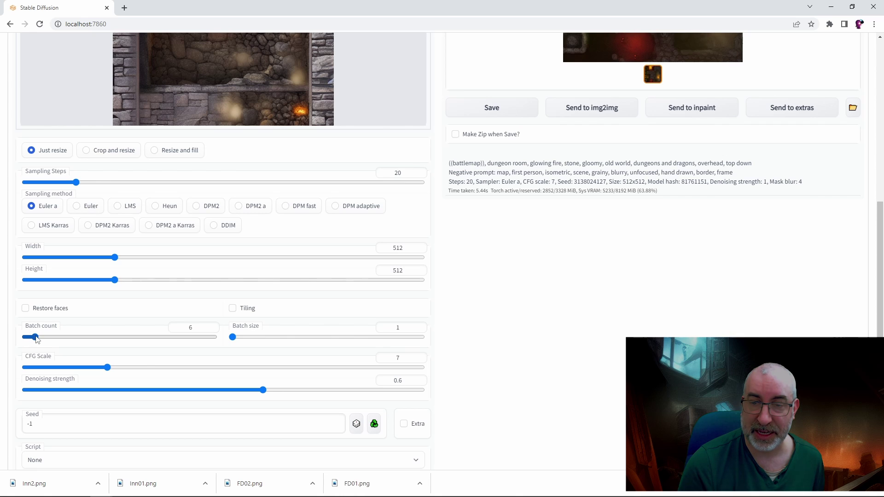
{"action": "scroll", "coordinate": [360, 316], "scroll_direction": "up", "scroll_amount": 6}
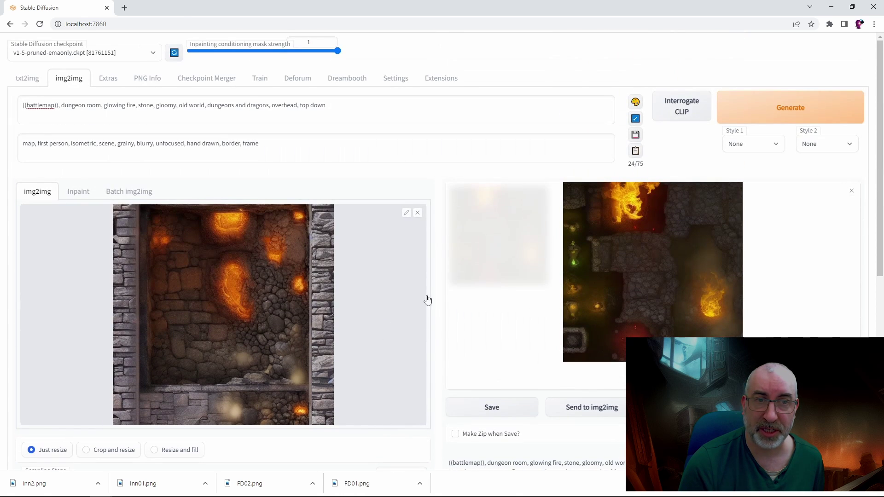
{"action": "left_click", "coordinate": [819, 120]}
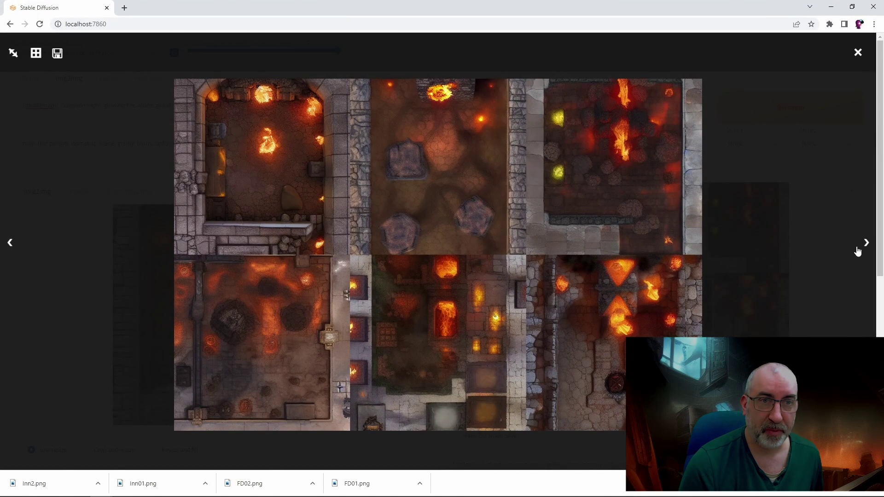
Examine the enlarged grid of fire dungeon variations and the individual battlemaps one by one.
{"action": "left_click", "coordinate": [857, 251]}
{"action": "left_click", "coordinate": [604, 262]}
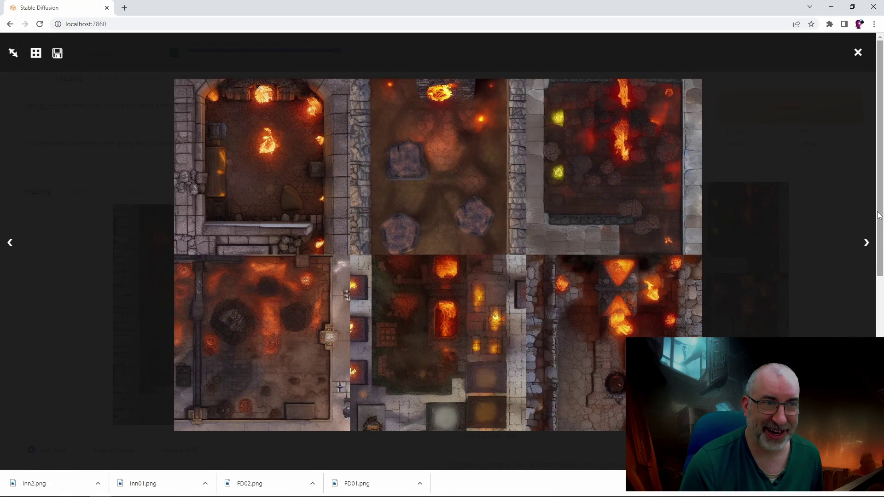
{"action": "left_click", "coordinate": [857, 250]}
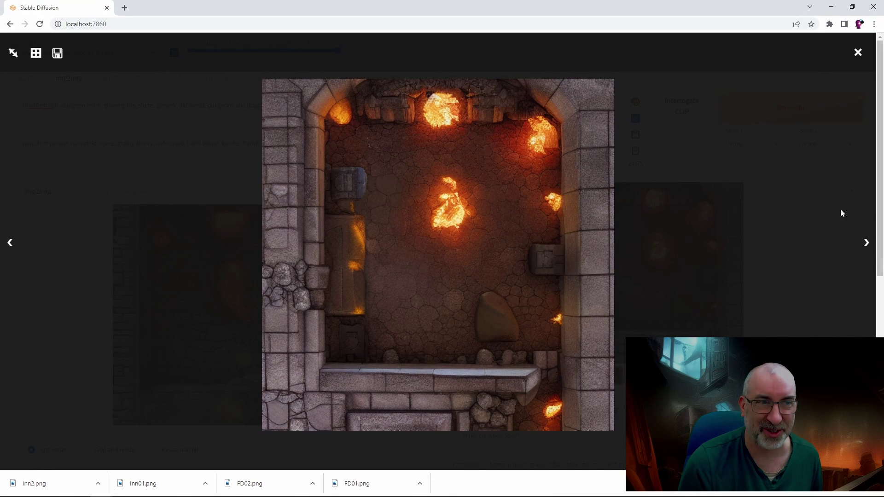
{"action": "left_click", "coordinate": [866, 243]}
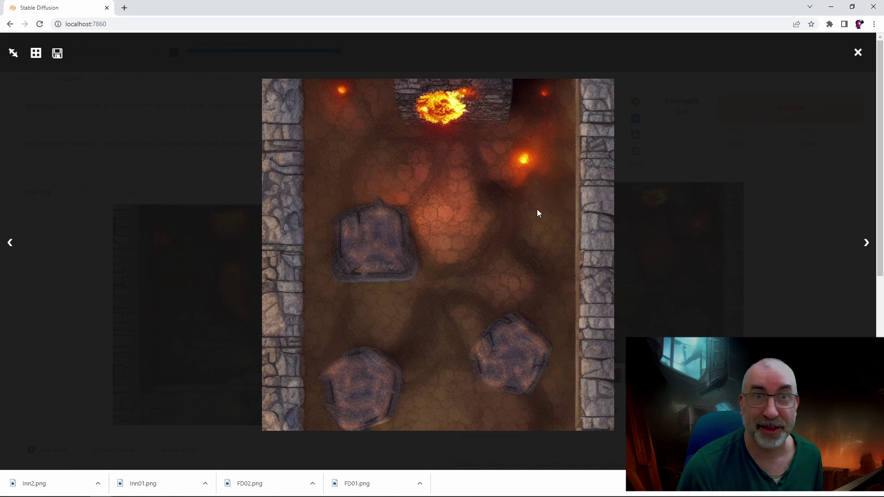
{"action": "left_click", "coordinate": [651, 134]}
{"action": "left_click", "coordinate": [673, 274]}
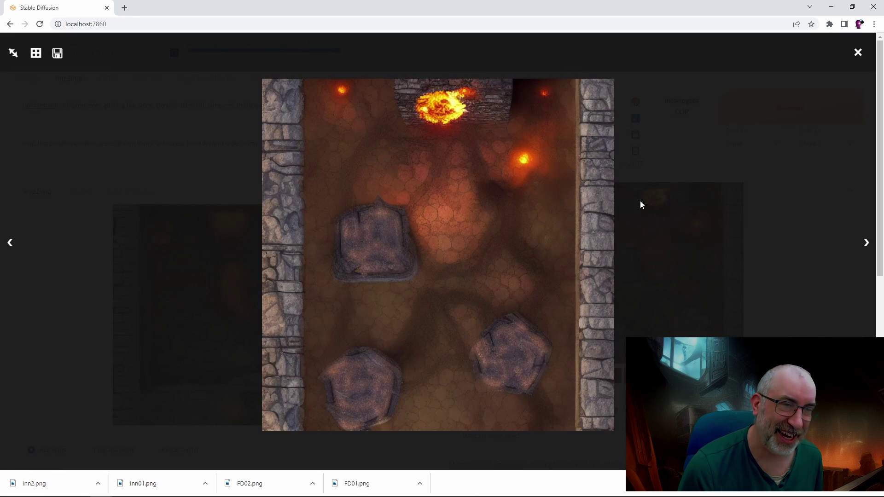
{"action": "left_click", "coordinate": [864, 249]}
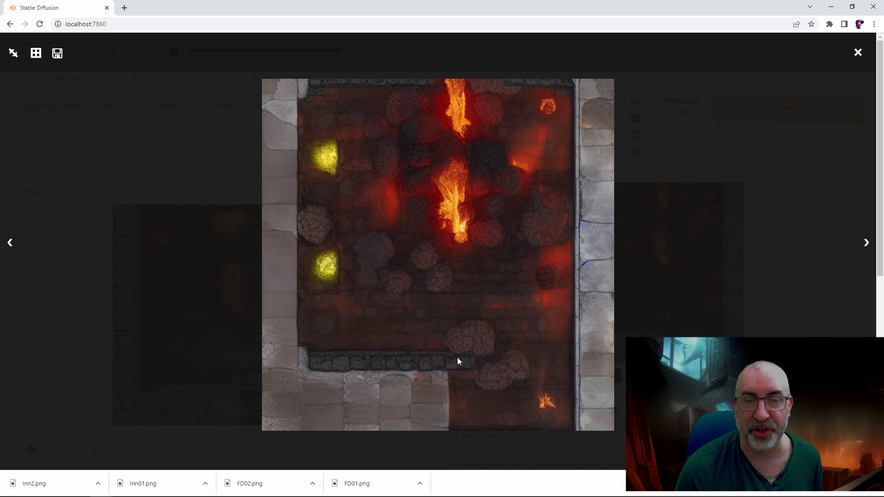
{"action": "left_click", "coordinate": [862, 248]}
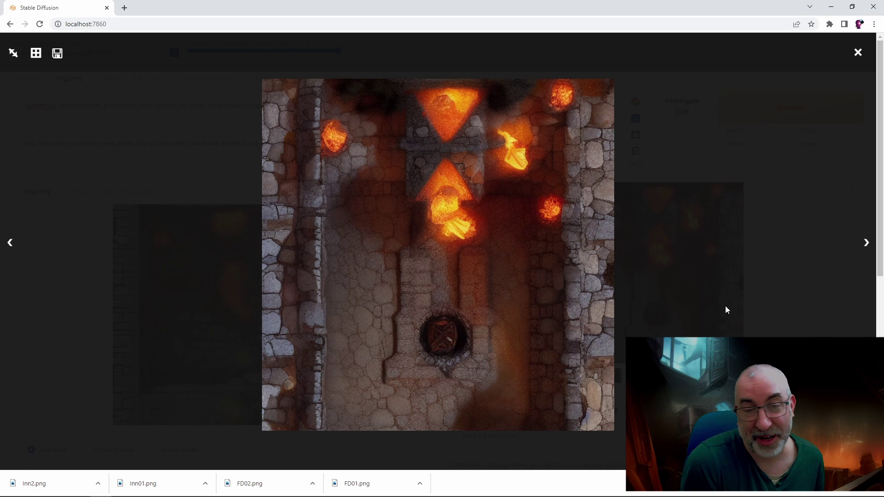
{"action": "left_click", "coordinate": [865, 244]}
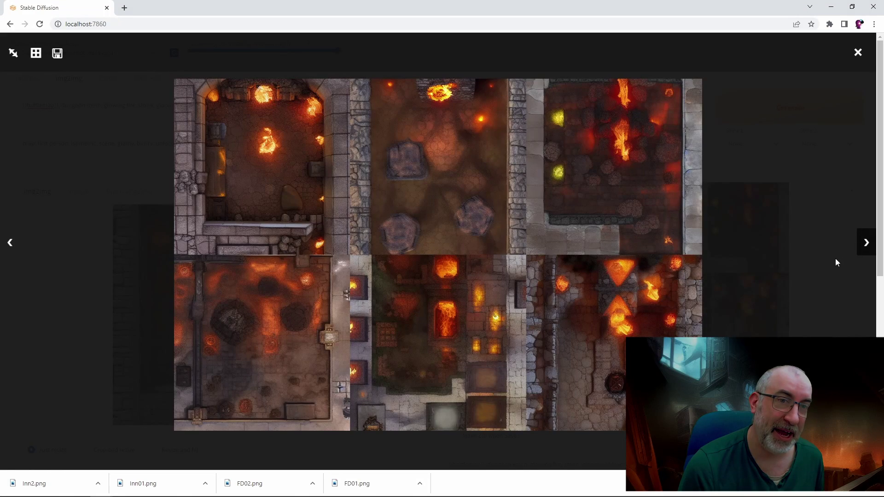
{"action": "left_click", "coordinate": [836, 258]}
{"action": "left_click", "coordinate": [667, 282]}
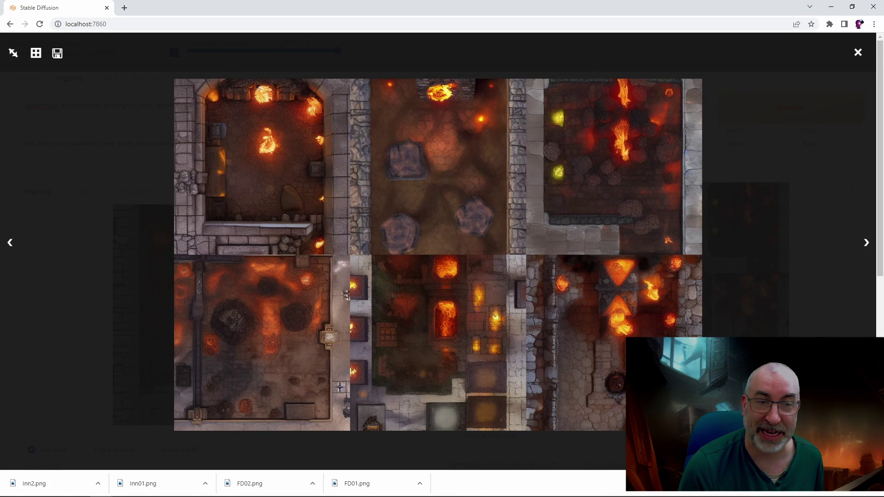
{"action": "key", "text": "Escape"}
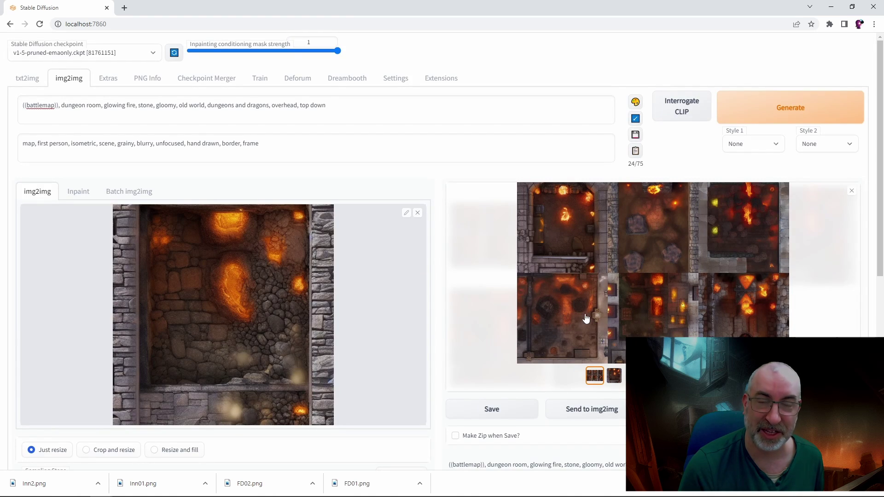
{"action": "left_click", "coordinate": [654, 284]}
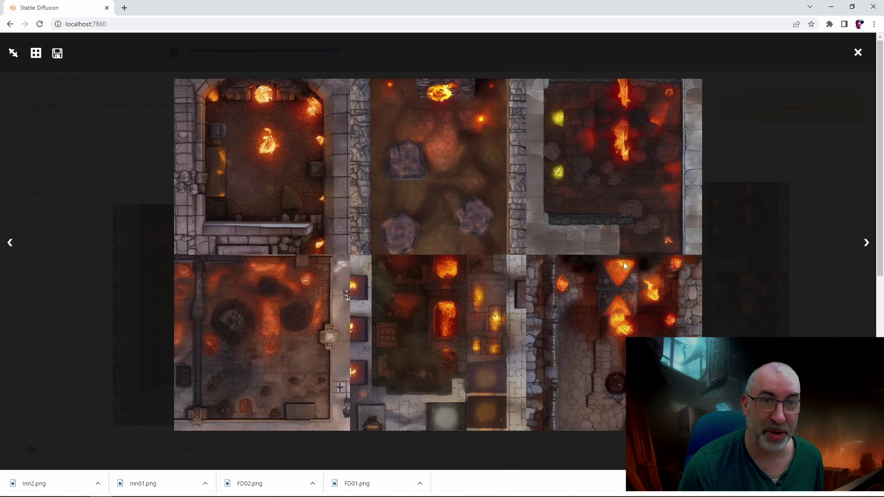
{"action": "key", "text": "Escape"}
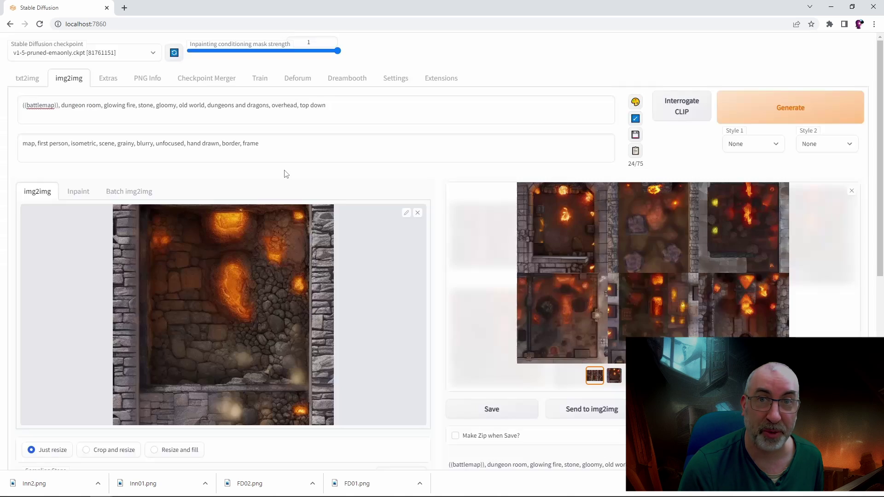
Save the first variation, the walled room with a central fire, as FD03.png in the Fire Dungeon folder.
{"action": "left_click", "coordinate": [615, 376]}
{"action": "right_click", "coordinate": [635, 255]}
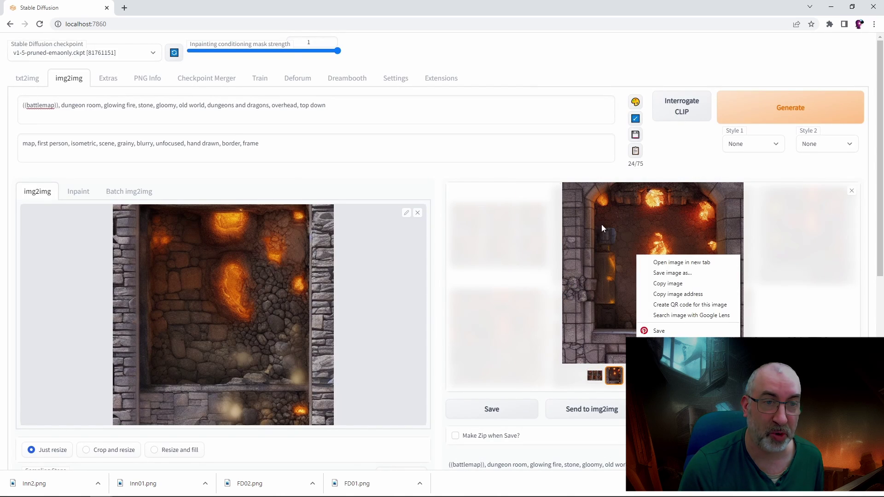
{"action": "left_click", "coordinate": [695, 274]}
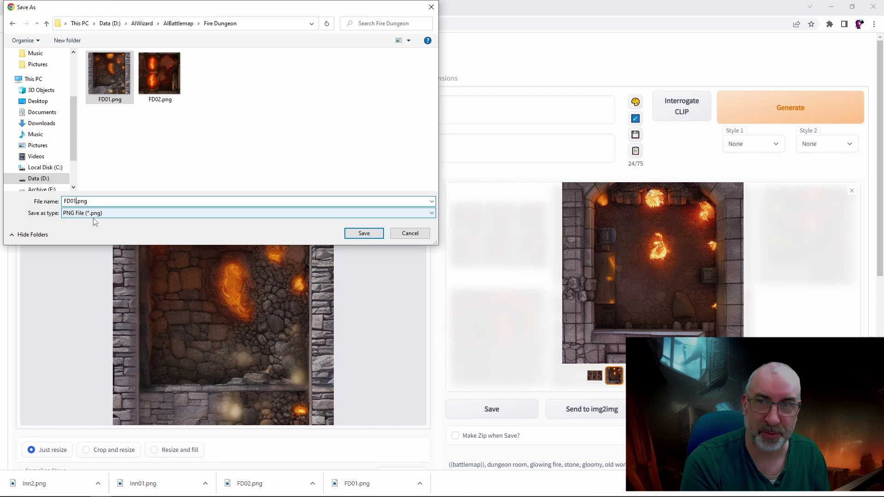
{"action": "key", "text": "BackSpace"}
{"action": "type", "text": "3"}
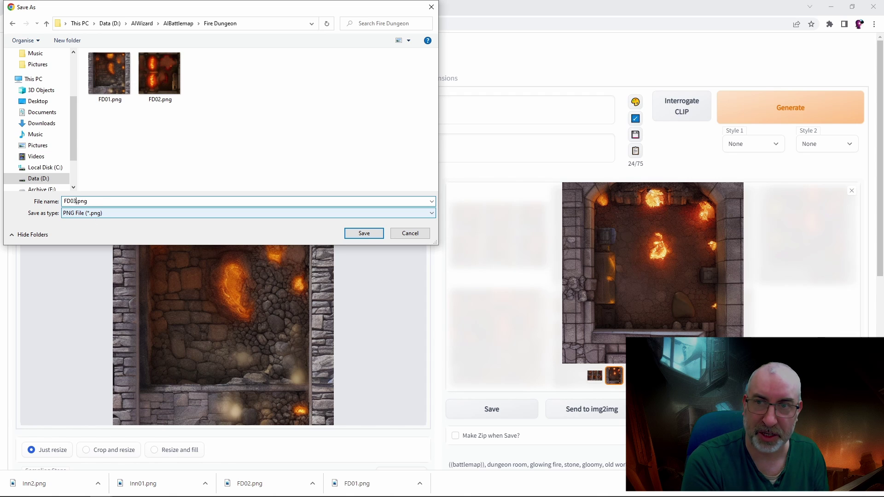
{"action": "key", "text": "Return"}
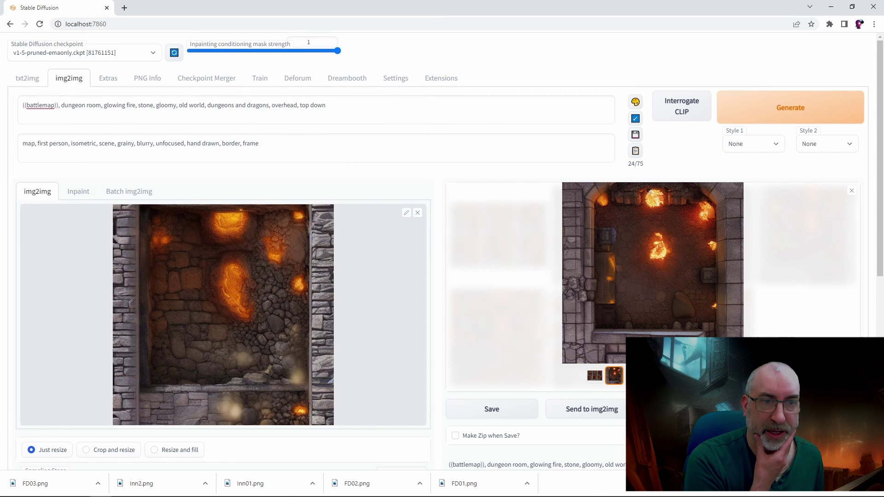
Save the second variation, with the three large stone blocks, as FD04.png in the Fire Dungeon folder.
{"action": "key", "text": "Right"}
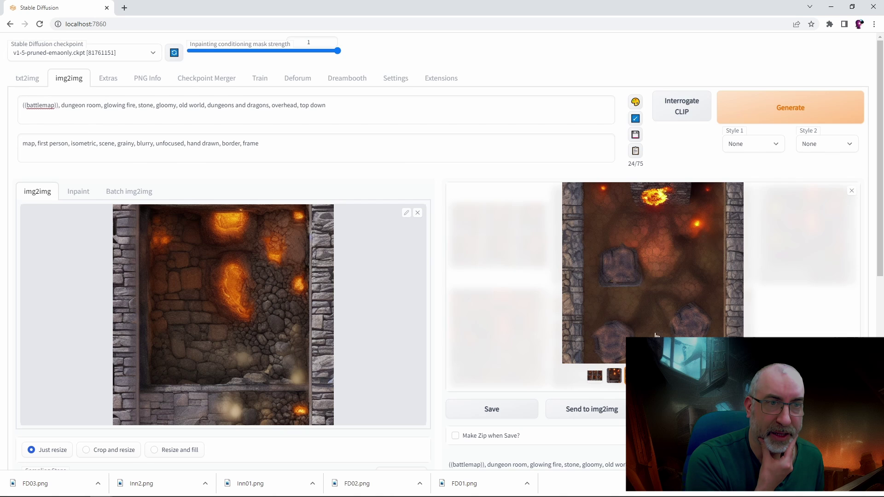
{"action": "right_click", "coordinate": [647, 252]}
{"action": "left_click", "coordinate": [684, 268]}
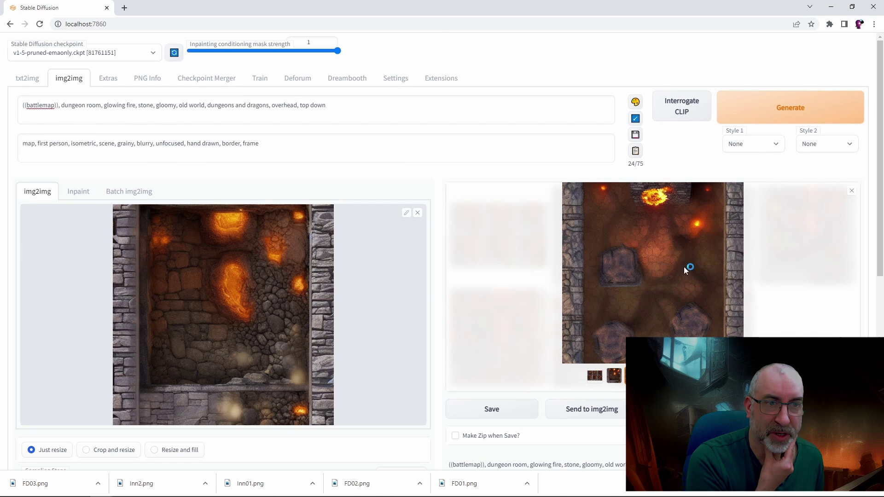
{"action": "left_click", "coordinate": [109, 76]}
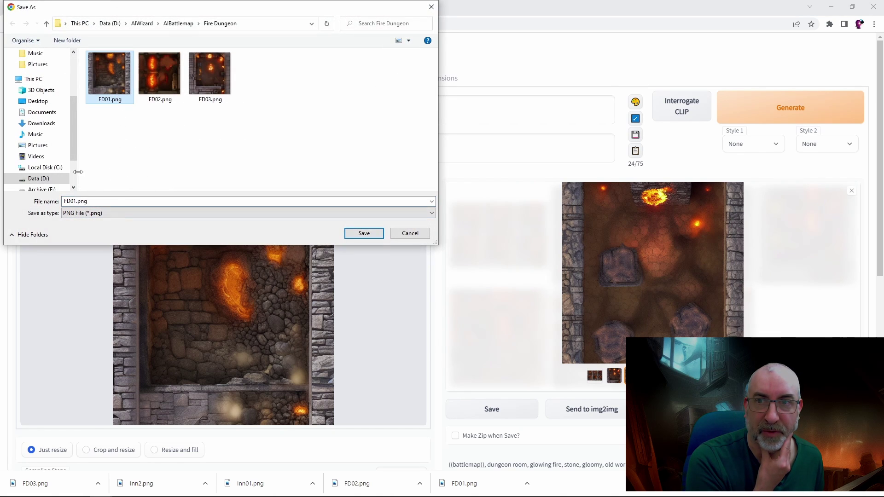
{"action": "left_click", "coordinate": [77, 201]}
{"action": "key", "text": "BackSpace"}
{"action": "type", "text": "4"}
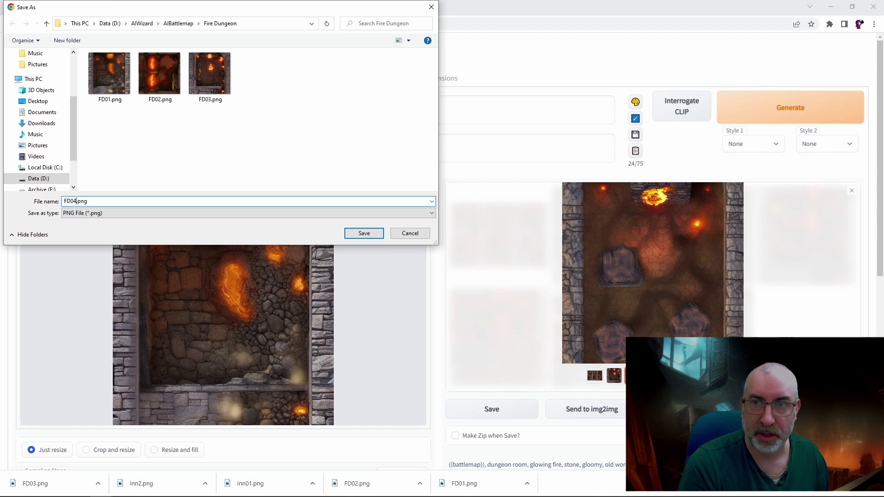
{"action": "key", "text": "Return"}
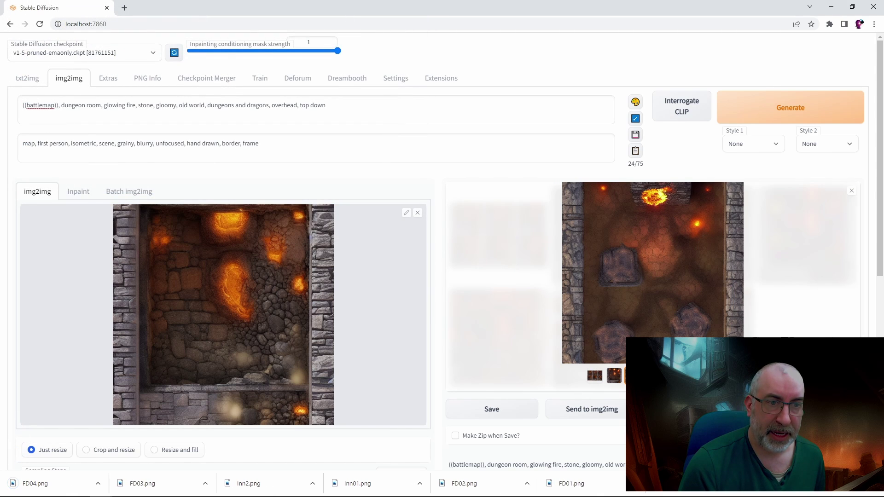
Send the third variation, the dark room with two yellow lights and central flames, to img2img and generate new variations from it.
{"action": "key", "text": "Right"}
{"action": "key", "text": "Right"}
{"action": "key", "text": "Right"}
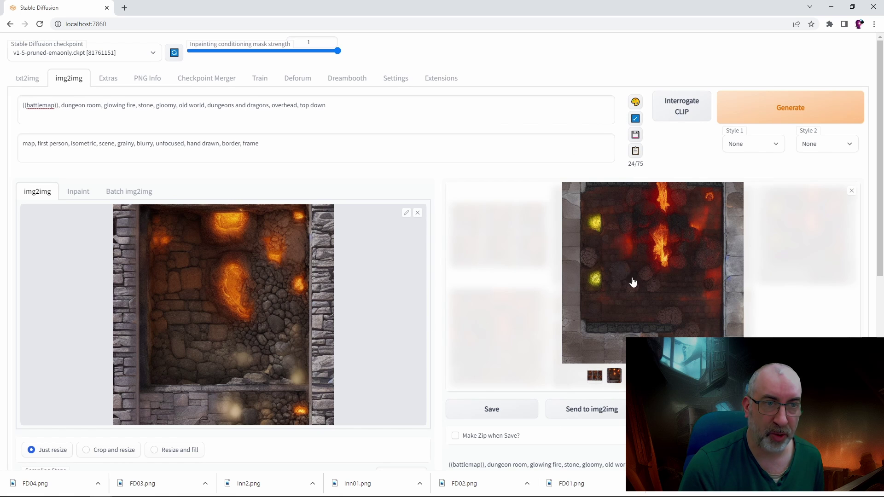
{"action": "right_click", "coordinate": [658, 269]}
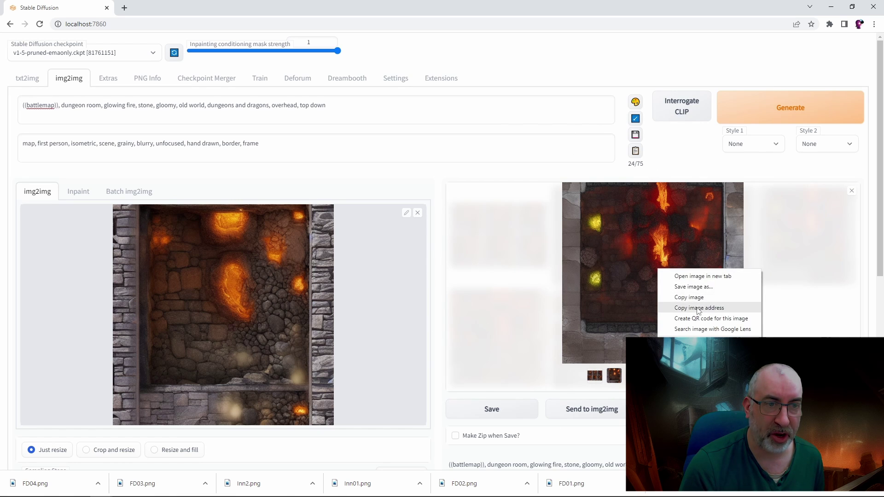
{"action": "left_click", "coordinate": [582, 267]}
{"action": "left_click", "coordinate": [633, 287]}
{"action": "scroll", "coordinate": [672, 307], "scroll_direction": "down", "scroll_amount": 3}
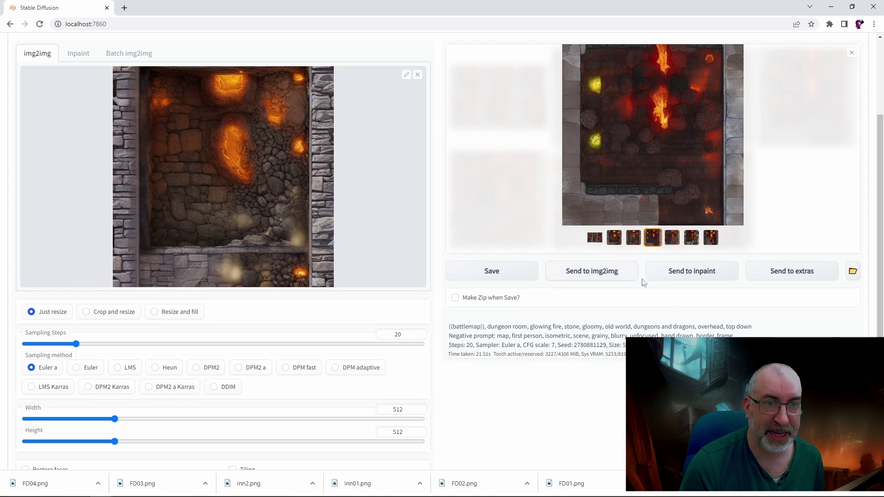
{"action": "left_click", "coordinate": [593, 272]}
{"action": "scroll", "coordinate": [593, 276], "scroll_direction": "up", "scroll_amount": 2}
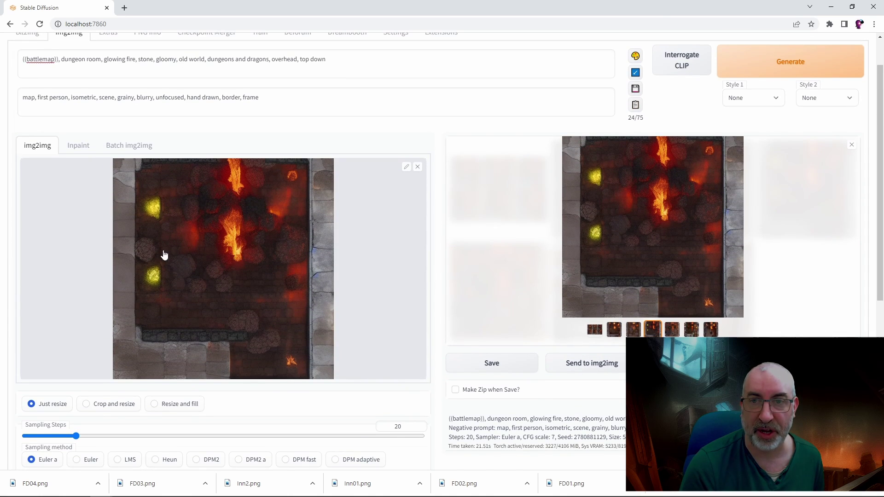
{"action": "left_click", "coordinate": [776, 69]}
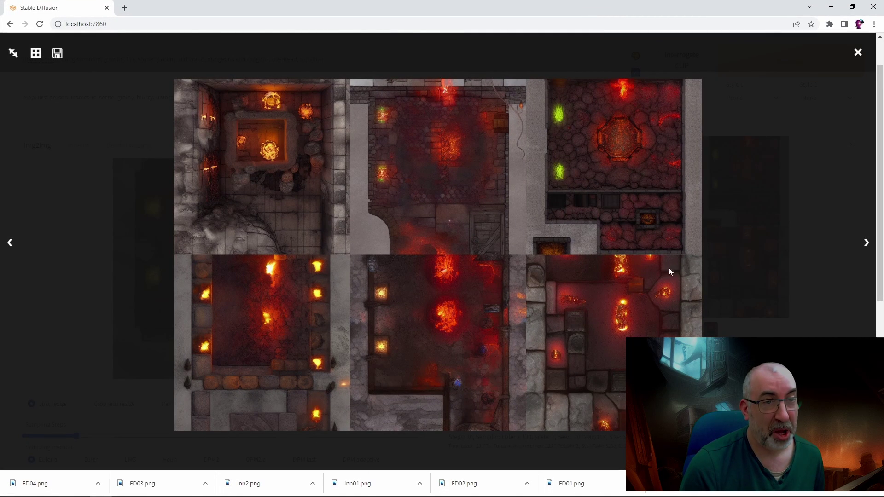
Save the first new variation, the room with a square sunken fire pit, as FD05.png in the Fire Dungeon folder.
{"action": "left_click", "coordinate": [866, 243]}
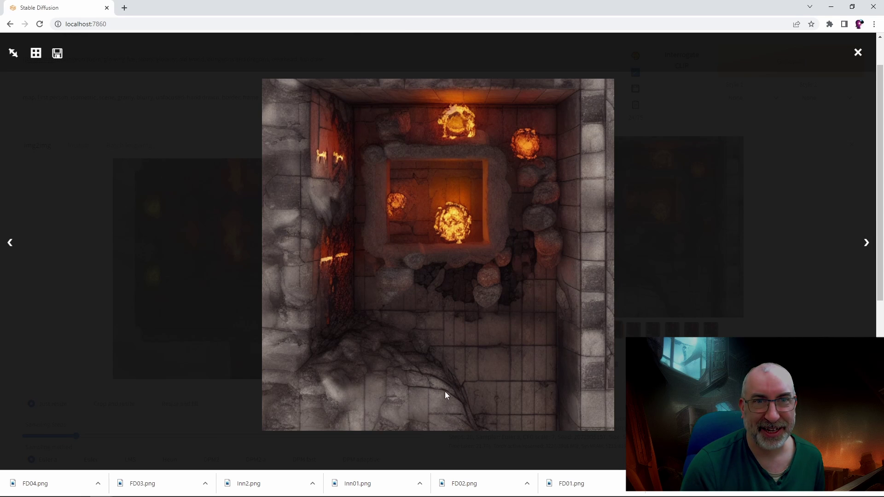
{"action": "right_click", "coordinate": [445, 248]}
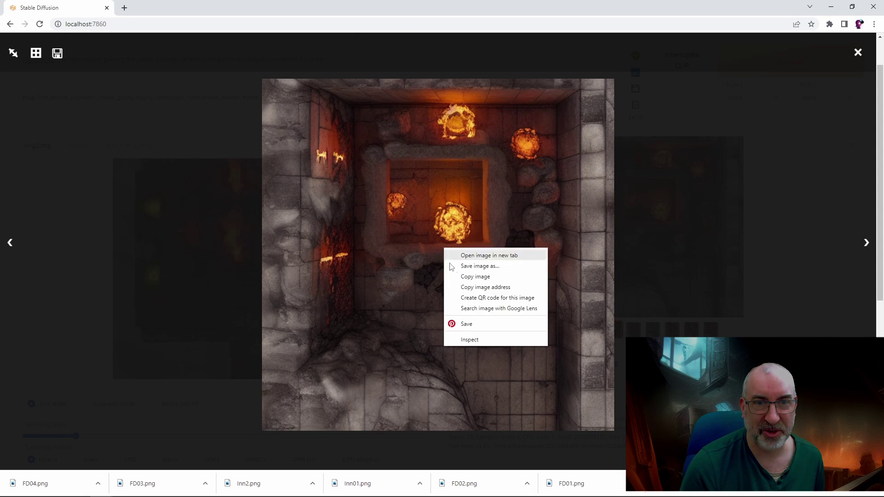
{"action": "left_click", "coordinate": [494, 267]}
{"action": "left_click", "coordinate": [271, 83]}
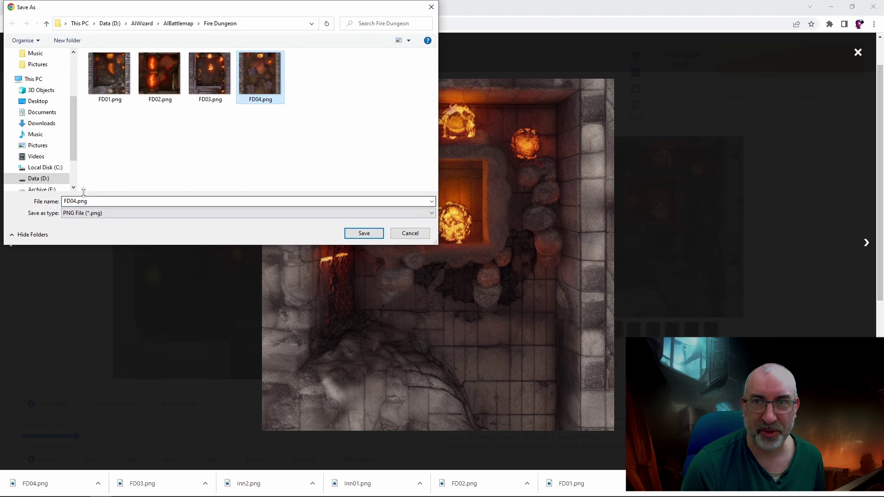
{"action": "double_click", "coordinate": [77, 201]}
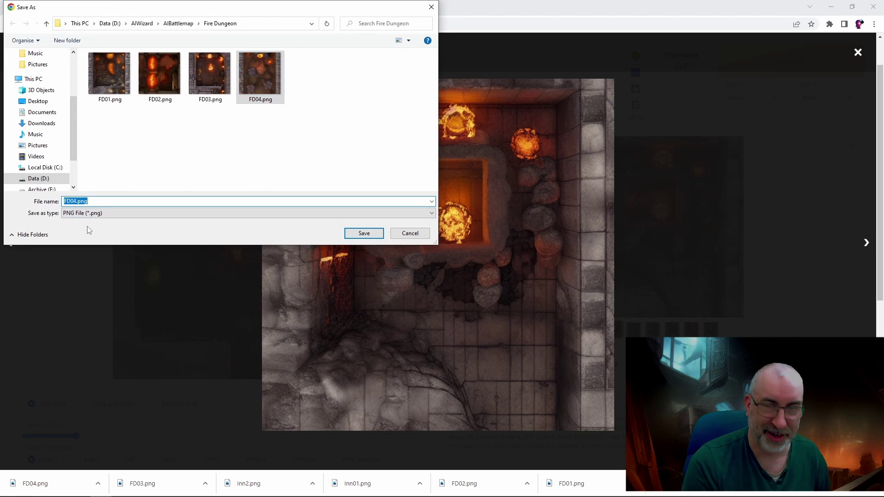
{"action": "key", "text": "End"}
{"action": "key", "text": "BackSpace"}
{"action": "type", "text": "5"}
{"action": "key", "text": "Return"}
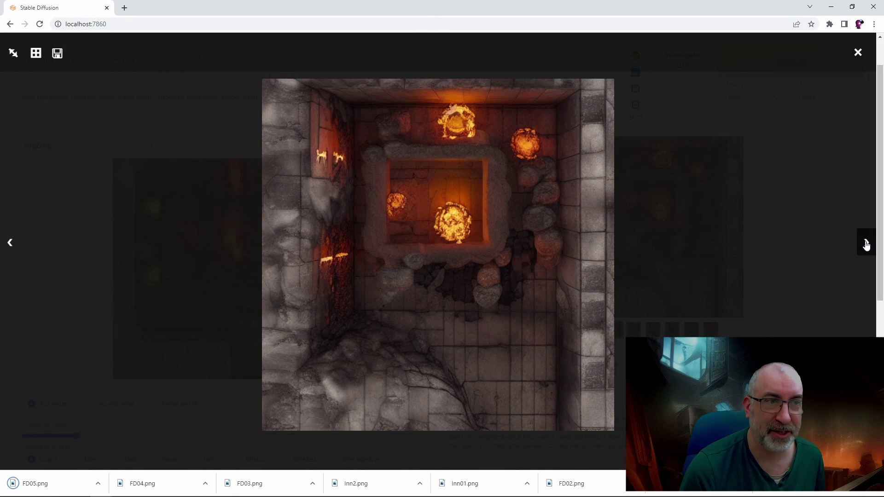
Examine the remaining enlarged variations one by one, then return to the generation page.
{"action": "left_click", "coordinate": [865, 243]}
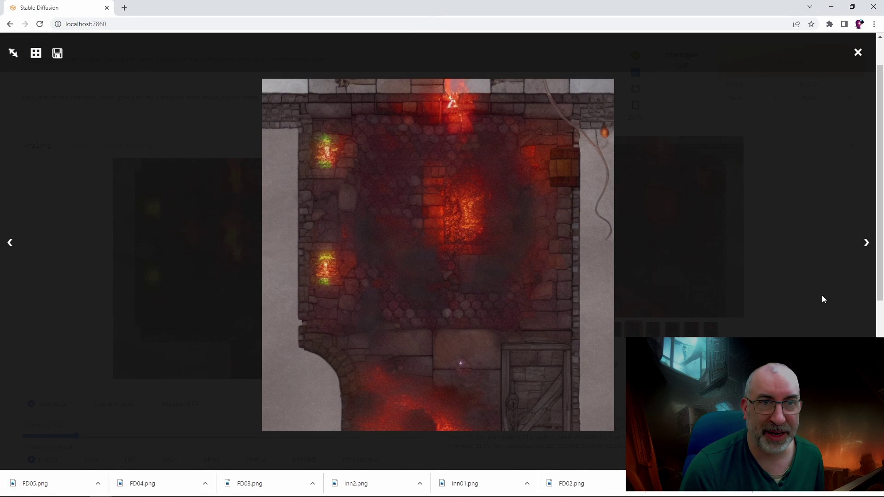
{"action": "left_click", "coordinate": [867, 244]}
{"action": "left_click", "coordinate": [868, 246]}
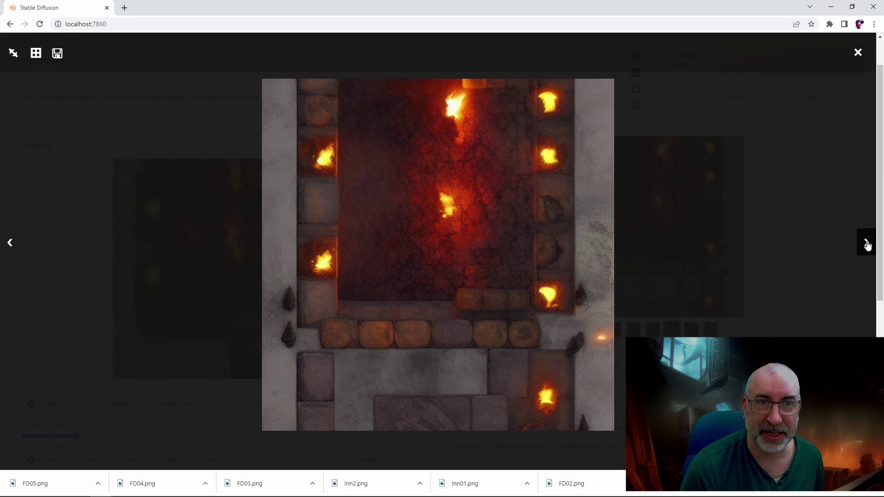
{"action": "left_click", "coordinate": [868, 245]}
{"action": "left_click", "coordinate": [867, 246]}
{"action": "left_click", "coordinate": [867, 245]}
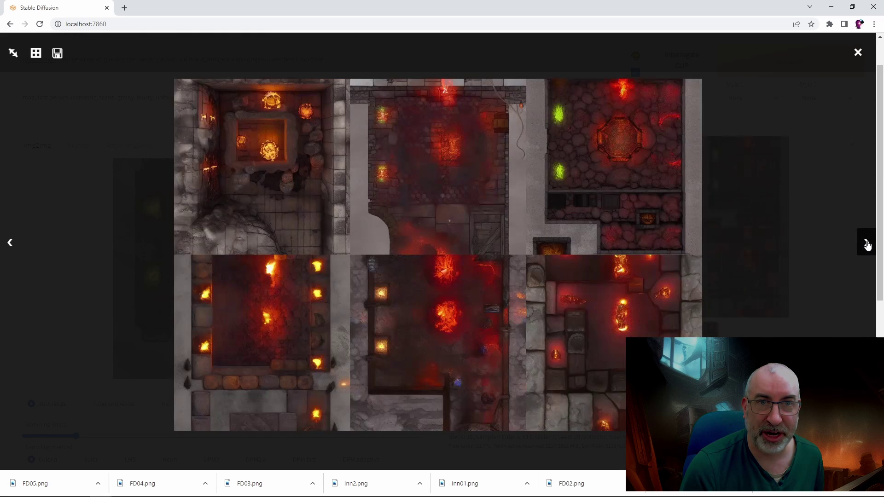
{"action": "left_click", "coordinate": [559, 282]}
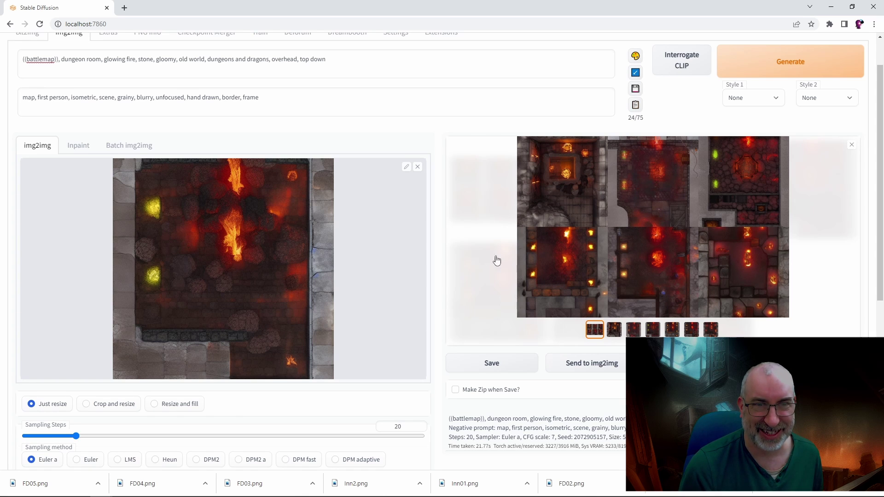
Compare the enlarged square fire pit variation with the img2img source image.
{"action": "left_click", "coordinate": [549, 170]}
{"action": "left_click", "coordinate": [399, 216]}
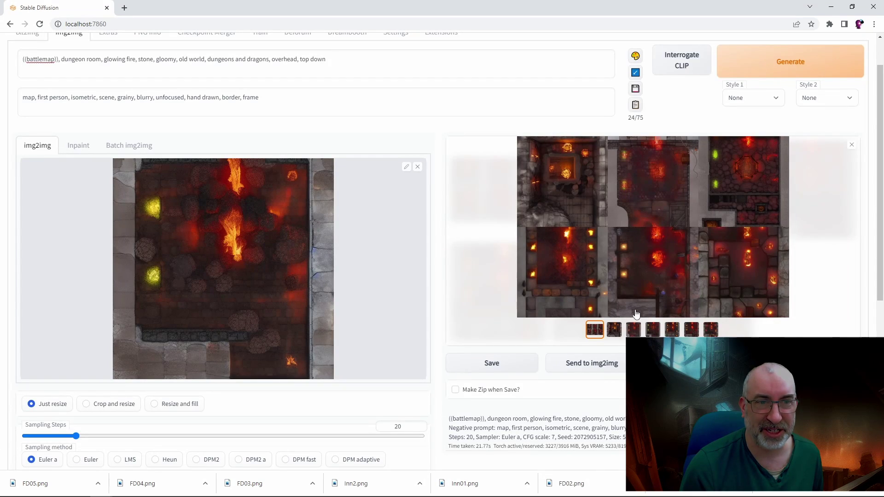
{"action": "left_click", "coordinate": [614, 330]}
{"action": "left_click", "coordinate": [637, 235]}
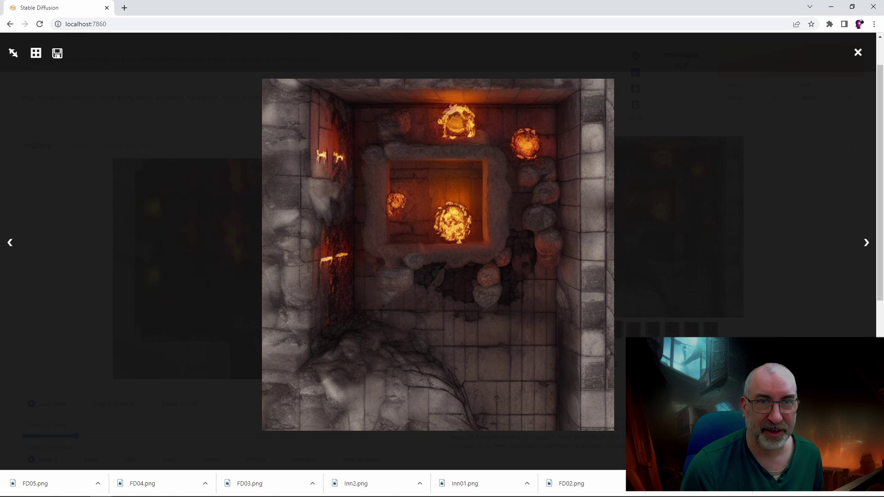
{"action": "left_click", "coordinate": [696, 231]}
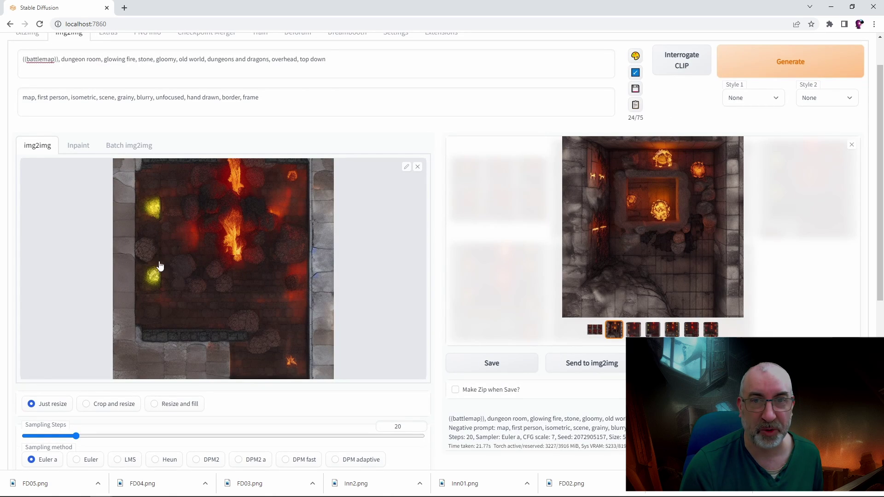
{"action": "left_click", "coordinate": [661, 231]}
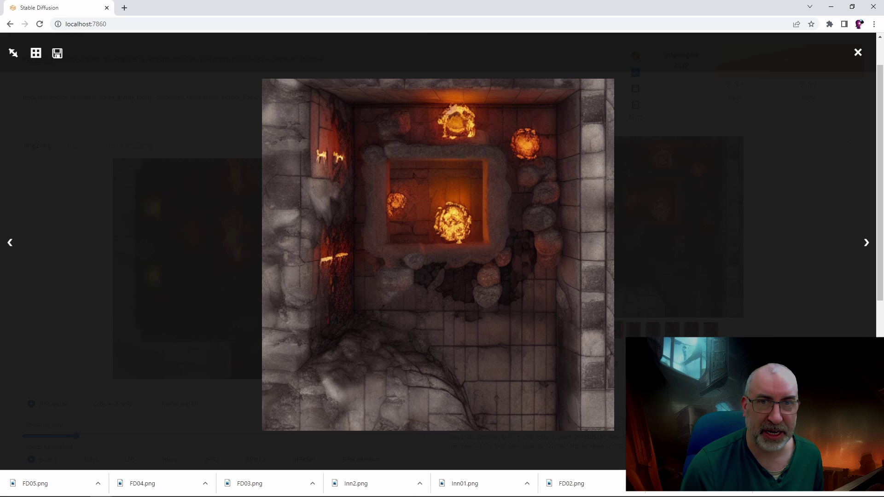
{"action": "key", "text": "Escape"}
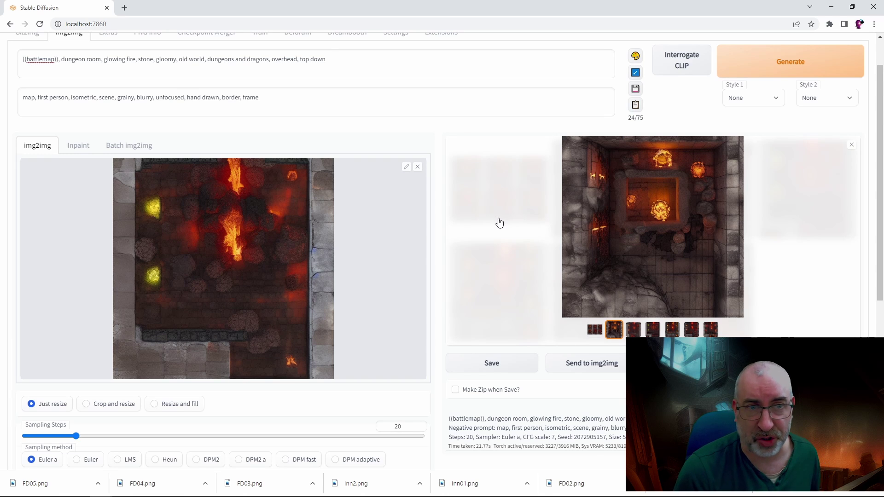
Set the denoising strength to 0.3 and the batch count to 4, and generate the img2img variations.
{"action": "scroll", "coordinate": [279, 265], "scroll_direction": "down", "scroll_amount": 5}
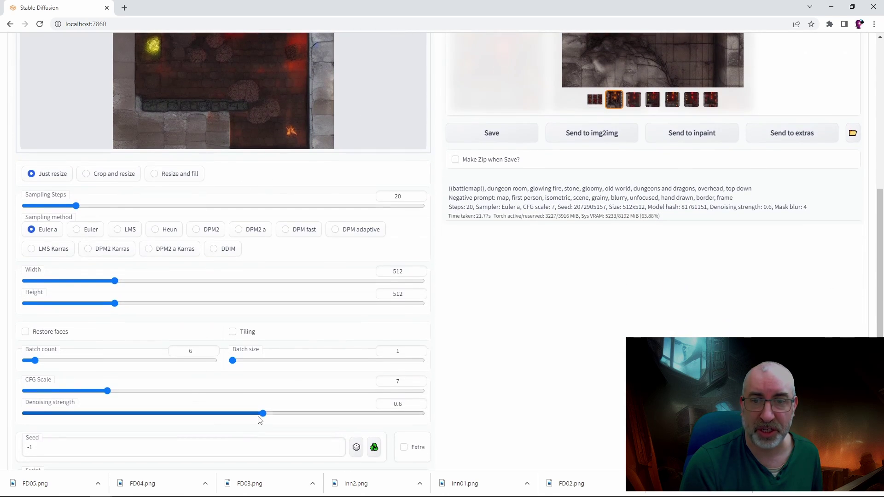
{"action": "left_click_drag", "start_coordinate": [265, 418], "coordinate": [146, 414]}
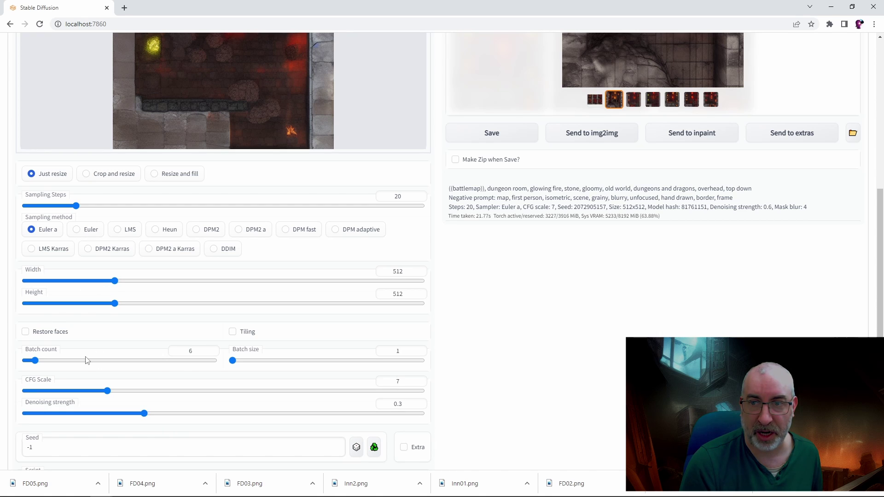
{"action": "left_click_drag", "start_coordinate": [33, 365], "coordinate": [34, 367]}
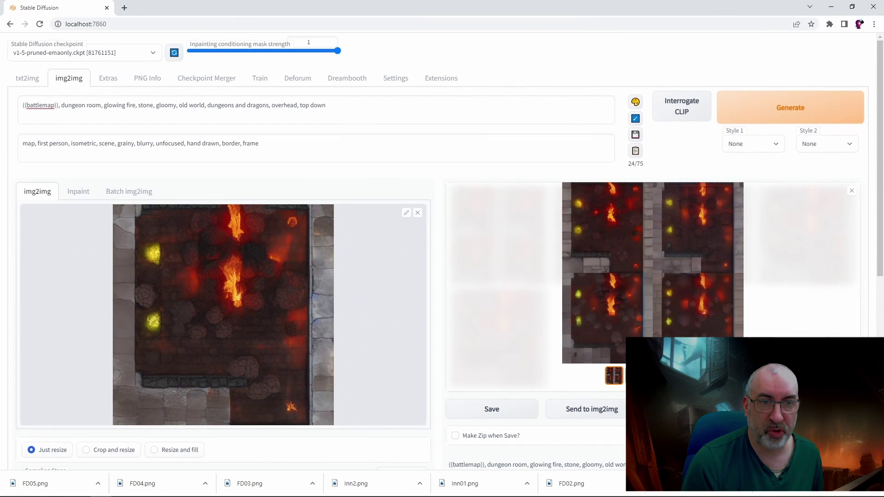
Examine the low-denoising variations individually and compare them with the enlarged source image.
{"action": "left_click", "coordinate": [635, 286]}
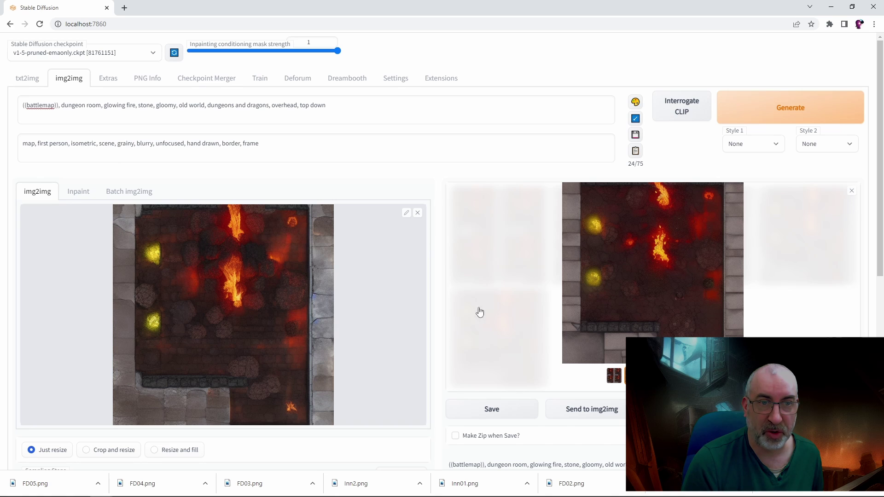
{"action": "left_click", "coordinate": [654, 303]}
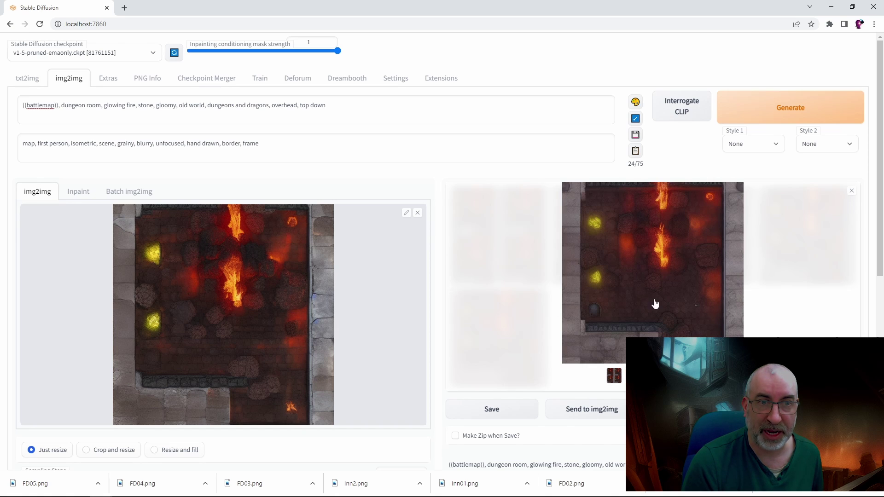
{"action": "left_click", "coordinate": [607, 308]}
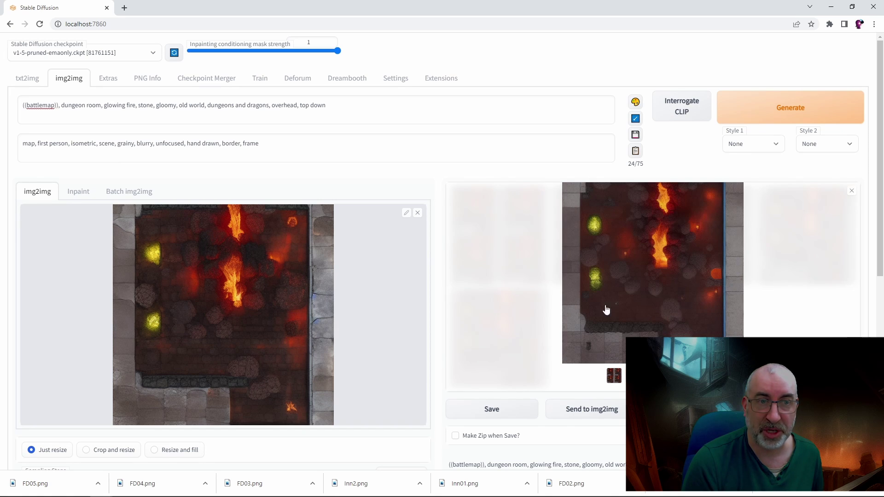
{"action": "left_click", "coordinate": [198, 237]}
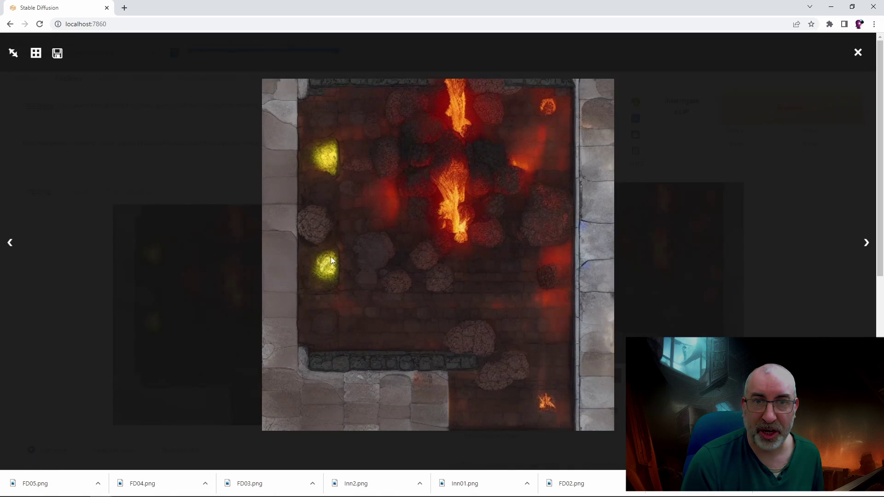
{"action": "left_click", "coordinate": [331, 256]}
Replace the img2img source image with FD04.png from the Fire Dungeon folder and generate variations of it.
{"action": "left_click", "coordinate": [414, 216]}
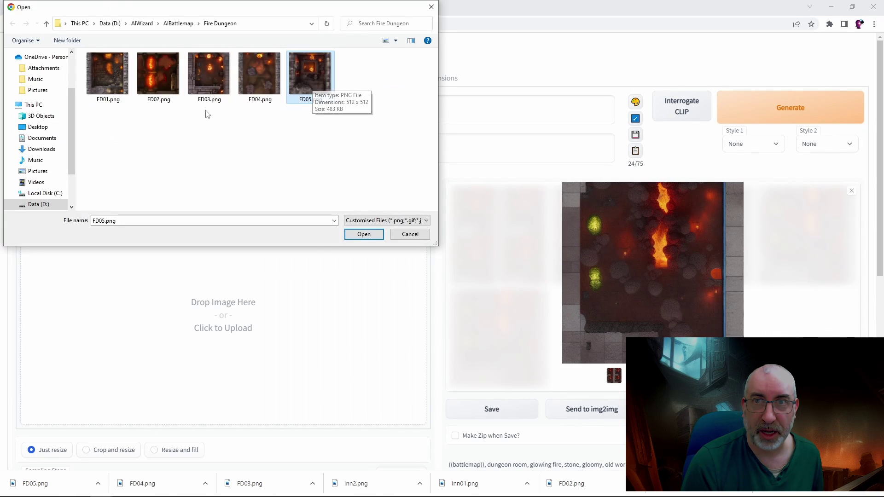
{"action": "left_click", "coordinate": [210, 83]}
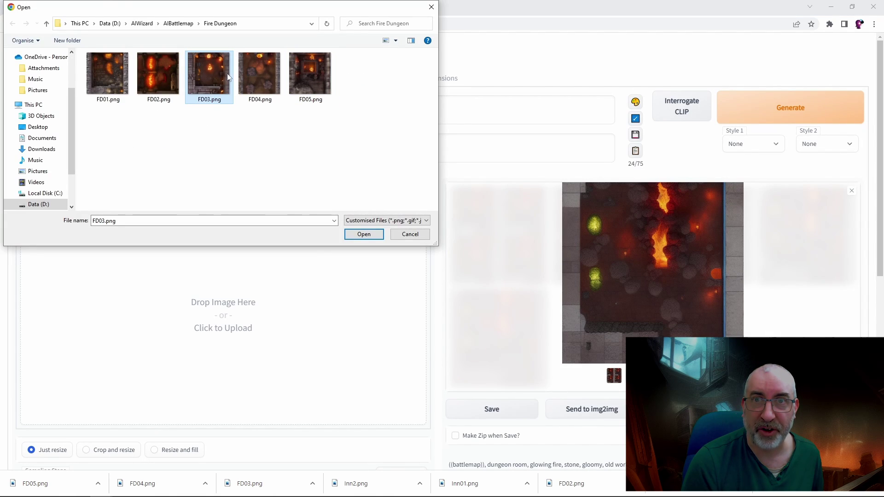
{"action": "double_click", "coordinate": [264, 66]}
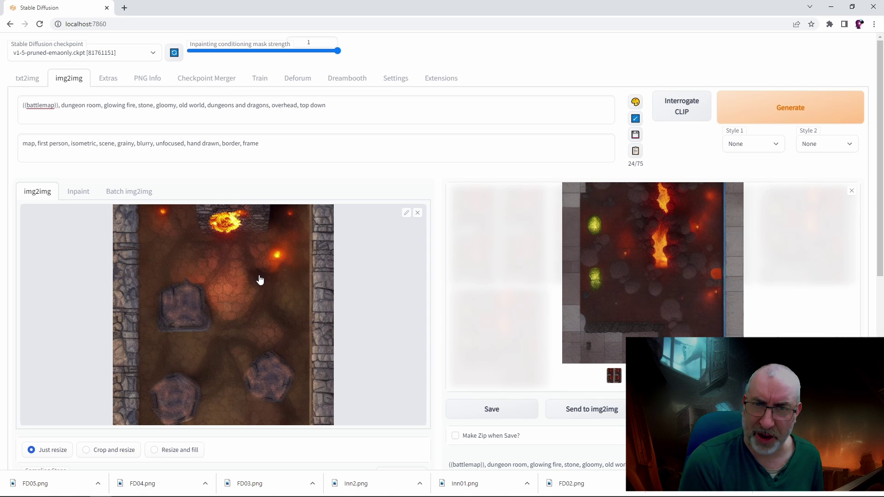
{"action": "left_click", "coordinate": [781, 124]}
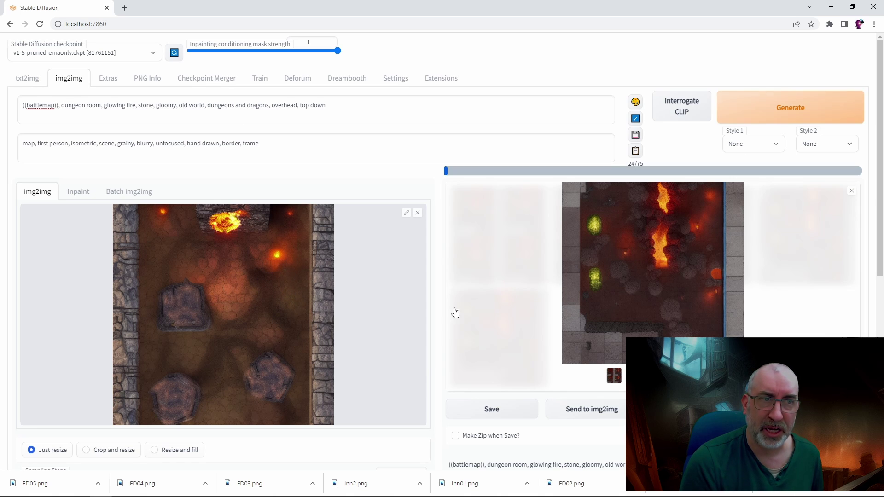
{"action": "scroll", "coordinate": [199, 444], "scroll_direction": "down", "scroll_amount": 5}
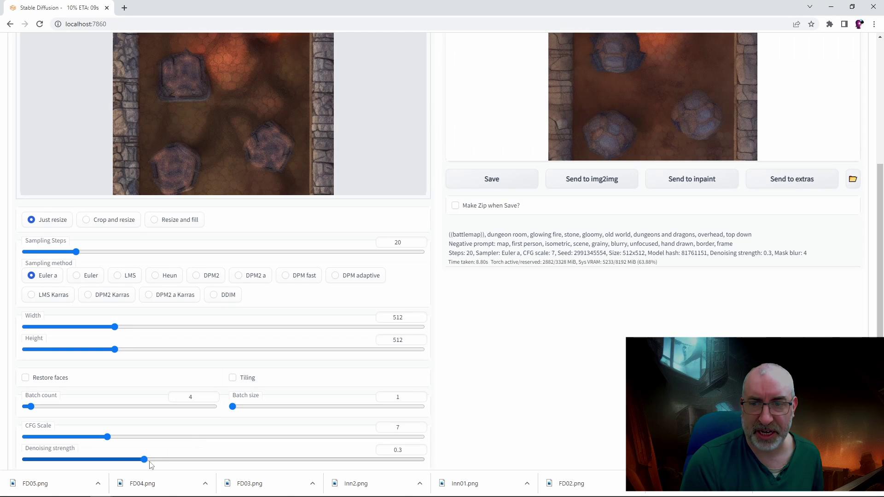
{"action": "scroll", "coordinate": [189, 412], "scroll_direction": "up", "scroll_amount": 5}
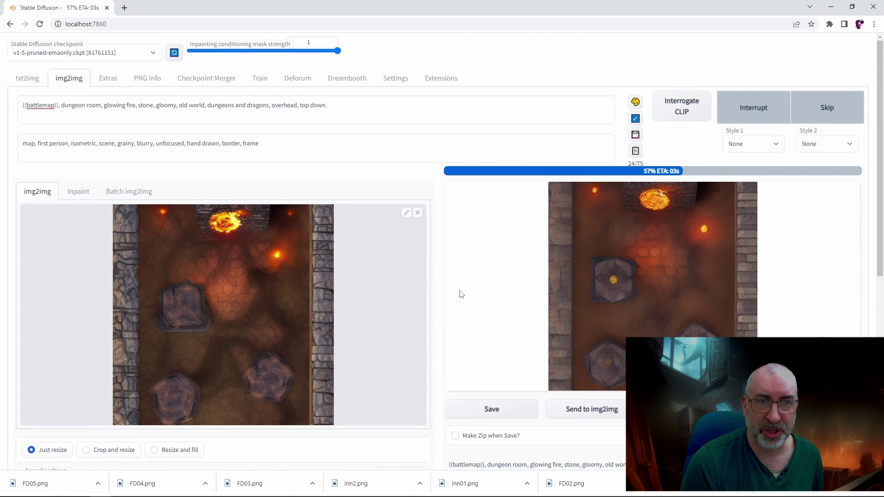
{"action": "left_click", "coordinate": [172, 117]}
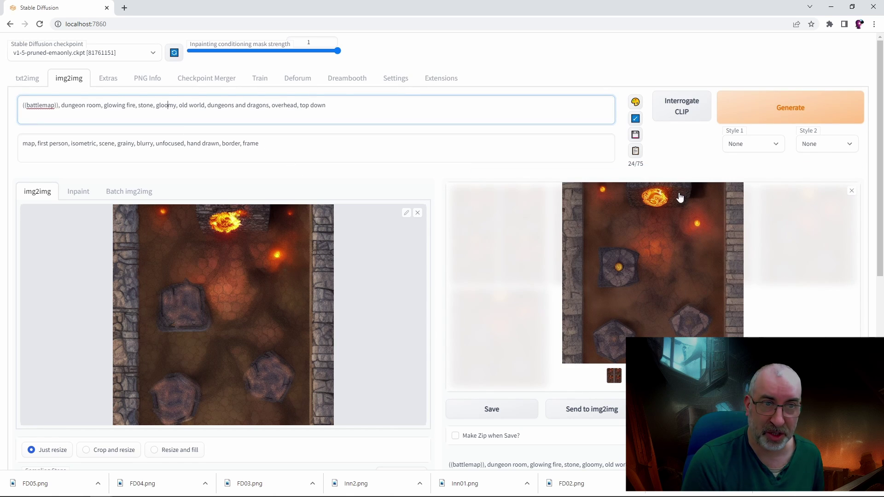
Examine the new variations of the three-stone-block battlemap one by one at enlarged size.
{"action": "left_click", "coordinate": [614, 376]}
{"action": "left_click", "coordinate": [646, 303]}
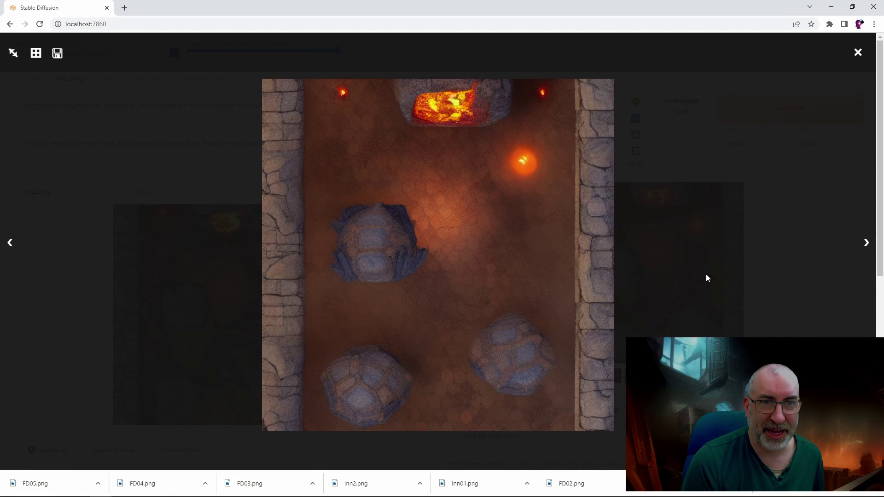
{"action": "left_click", "coordinate": [874, 251]}
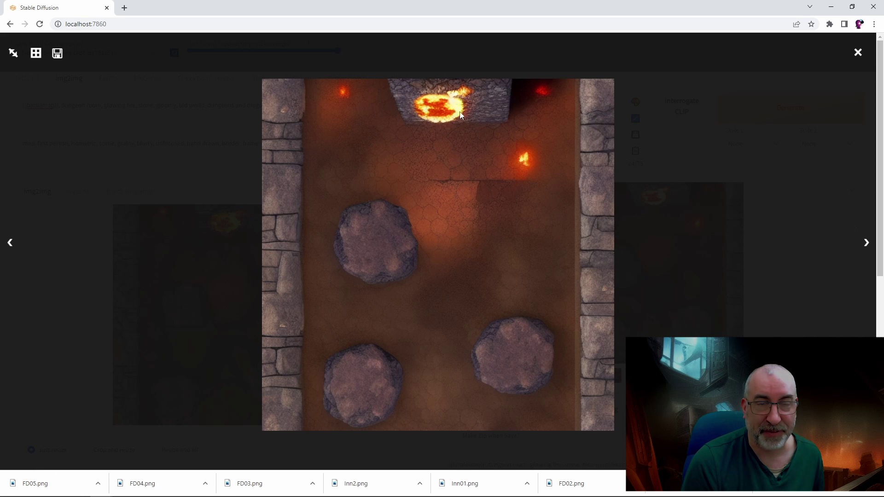
Examine the remaining enlarged variations of the stone-block battlemap and return to the img2img page.
{"action": "left_click", "coordinate": [865, 245]}
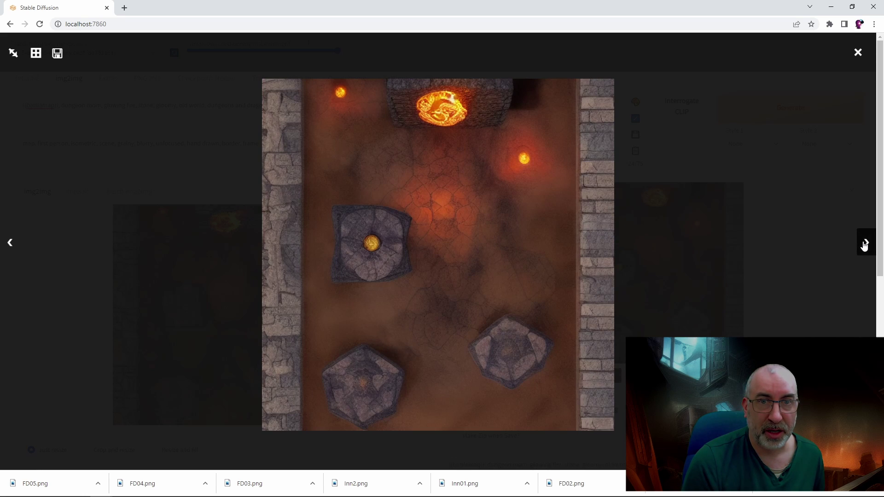
{"action": "left_click", "coordinate": [865, 246]}
{"action": "left_click", "coordinate": [863, 245]}
{"action": "left_click", "coordinate": [825, 331]}
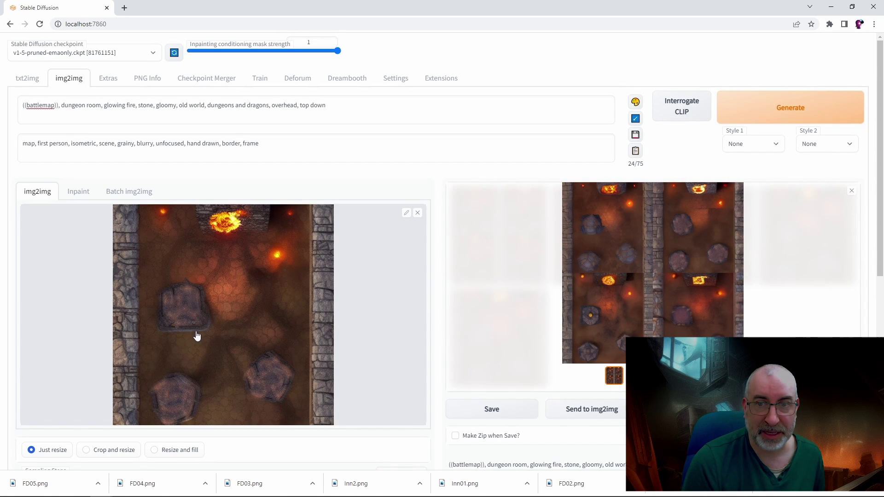
Extend the img2img prompt's "glowing fire" to "glowing fire portal, sparks, blue flame" and generate new variations.
{"action": "left_click", "coordinate": [195, 114]}
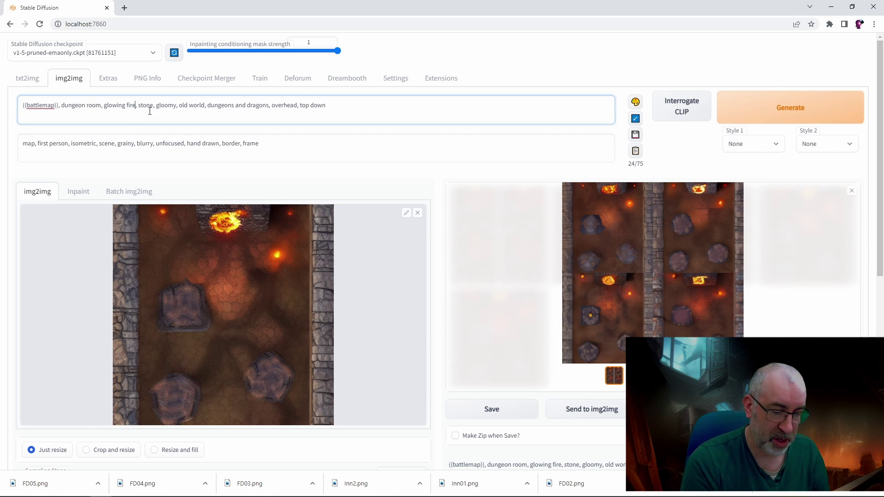
{"action": "type", "text": "portal, "}
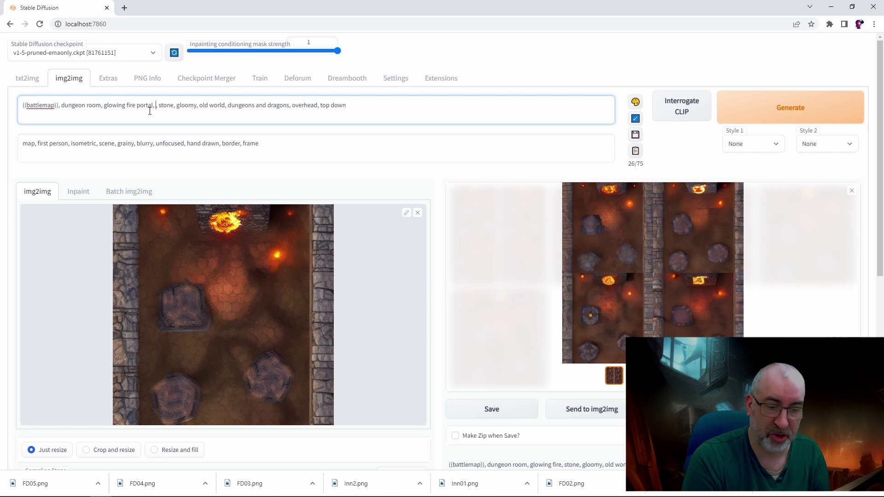
{"action": "type", "text": "sparks, blu"}
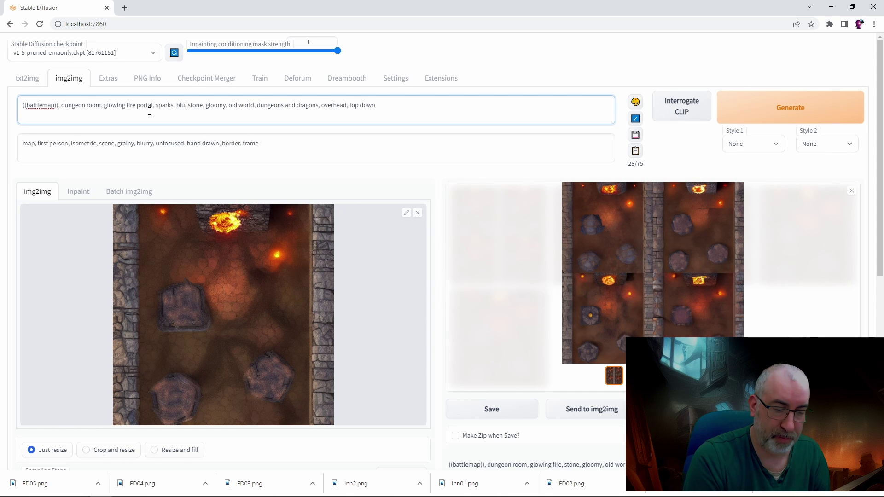
{"action": "type", "text": "e flame"}
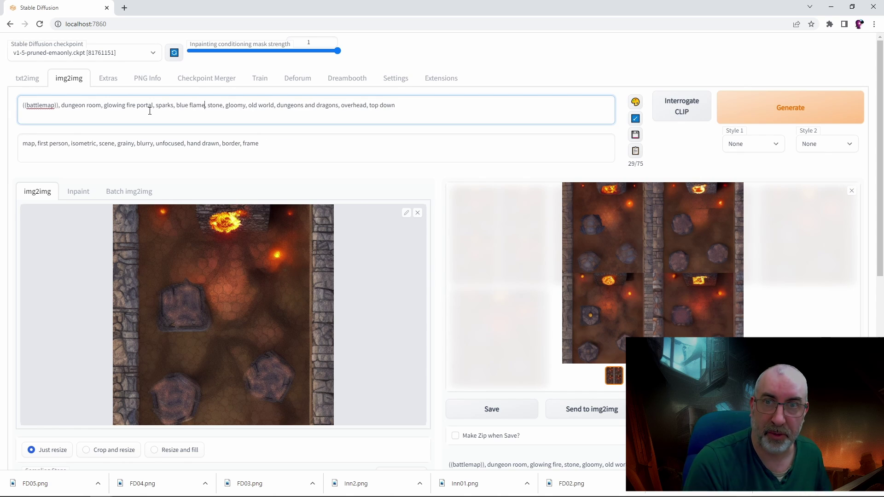
{"action": "left_click", "coordinate": [751, 118]}
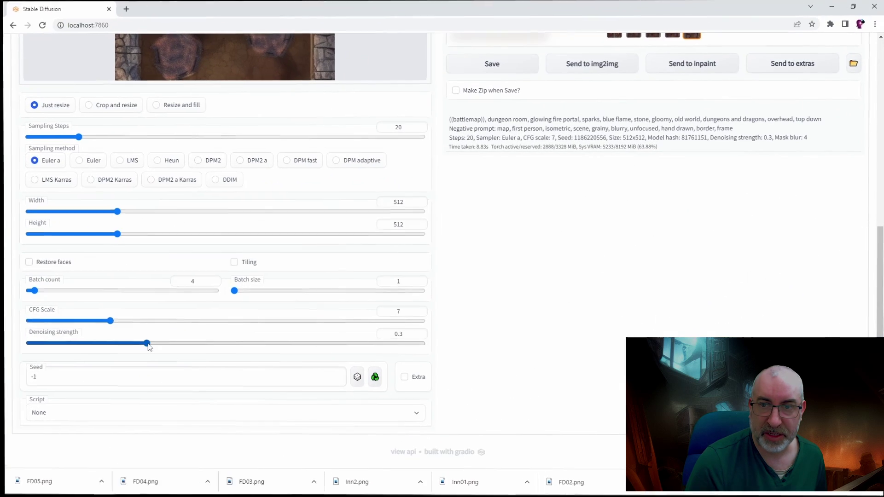
Raise the denoising strength to 0.44 and generate another batch of variations.
{"action": "left_click_drag", "start_coordinate": [148, 344], "coordinate": [201, 347]}
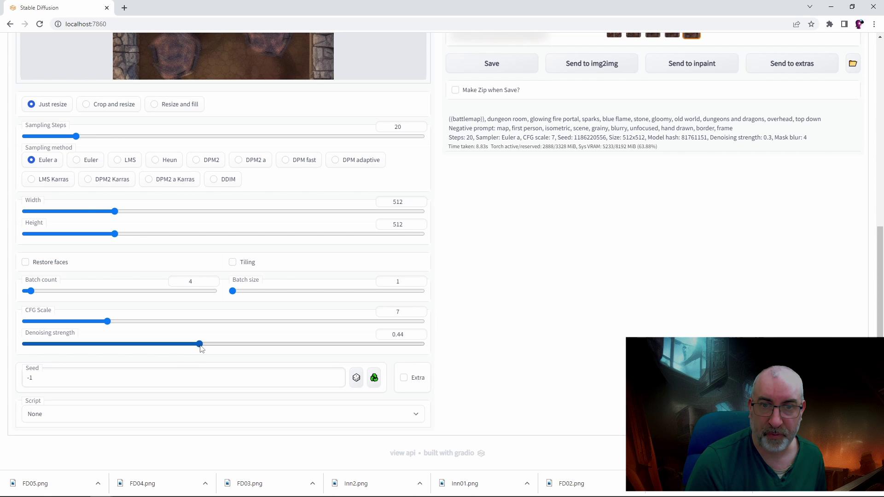
{"action": "scroll", "coordinate": [494, 249], "scroll_direction": "up", "scroll_amount": 8}
{"action": "left_click", "coordinate": [763, 120]}
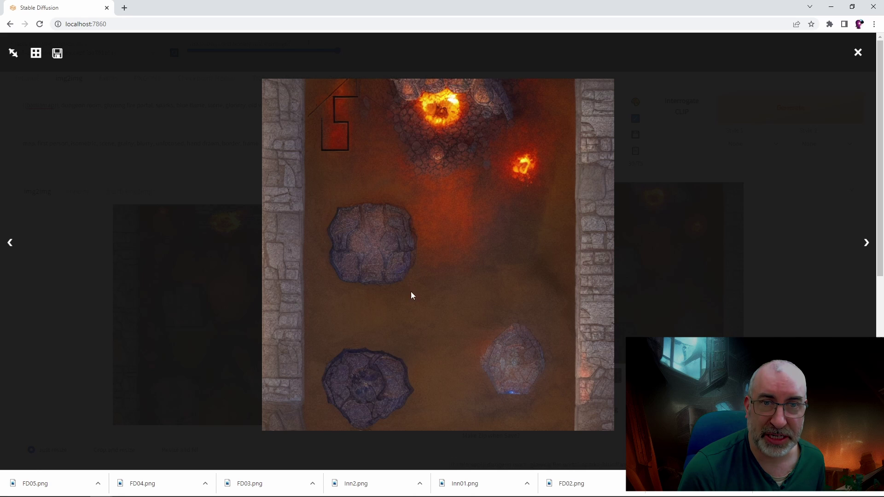
Examine the fire portal and blue flame variations one by one at enlarged size.
{"action": "left_click", "coordinate": [873, 248]}
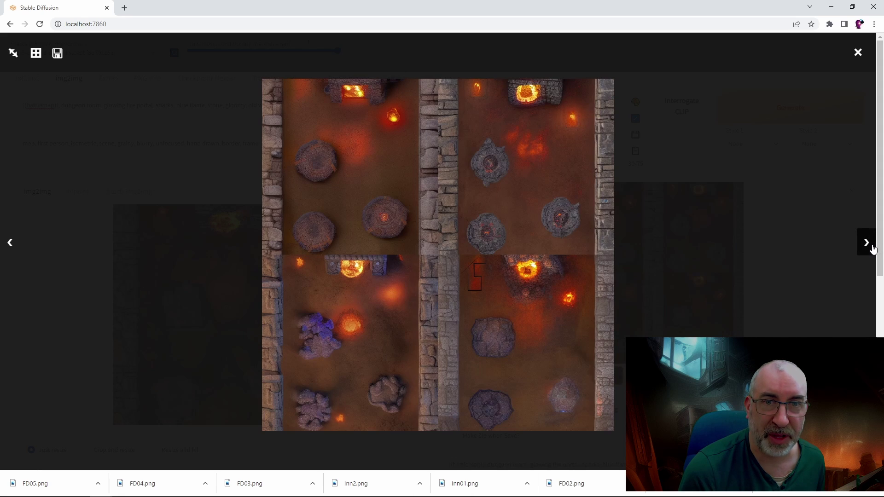
{"action": "left_click", "coordinate": [874, 248]}
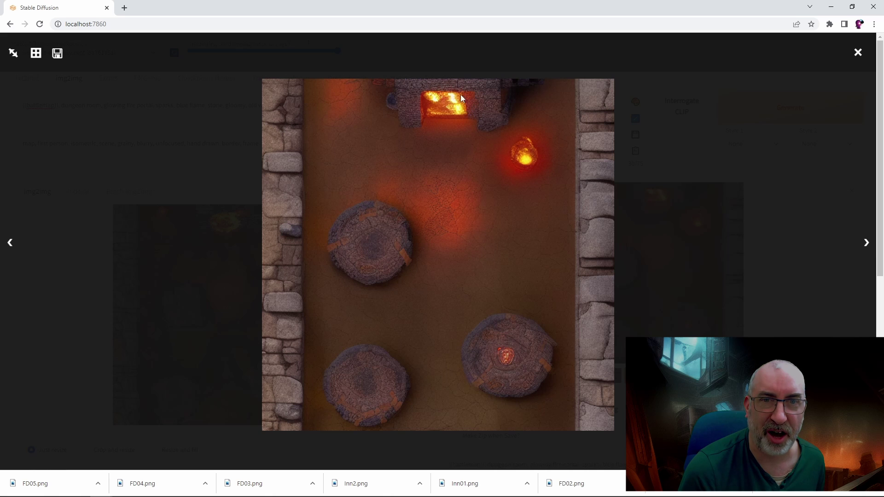
{"action": "left_click", "coordinate": [866, 244]}
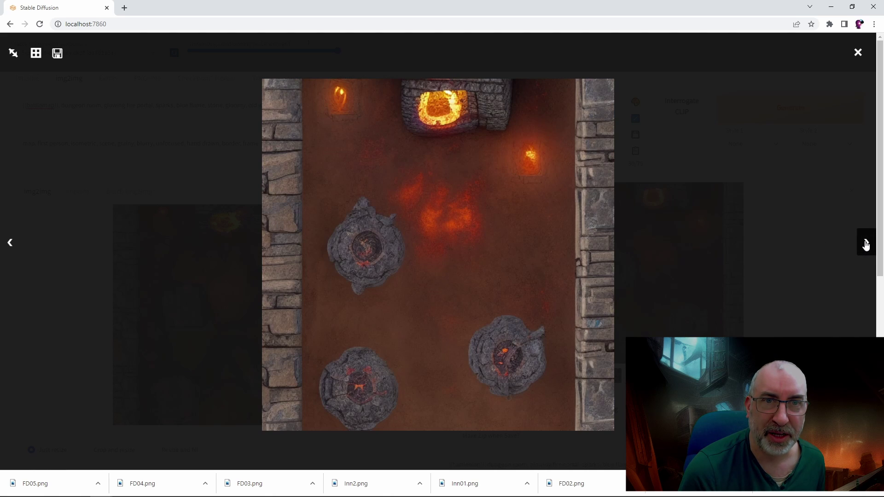
{"action": "left_click", "coordinate": [866, 245]}
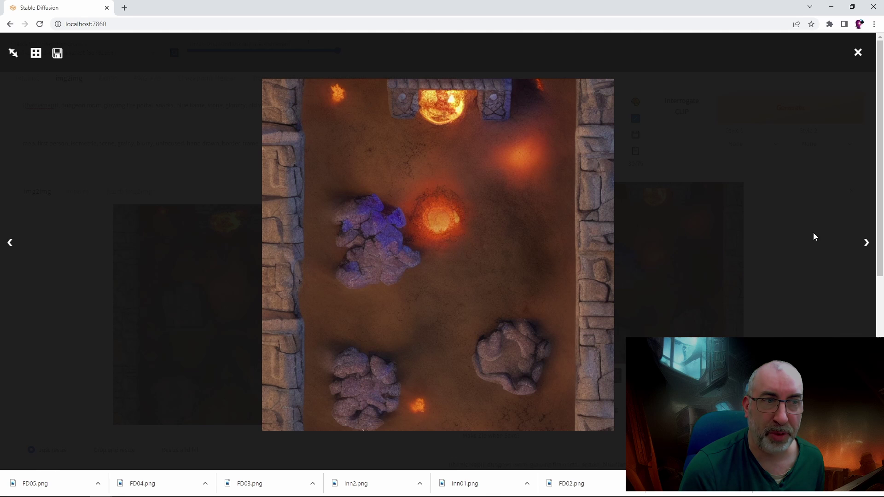
{"action": "left_click", "coordinate": [867, 246]}
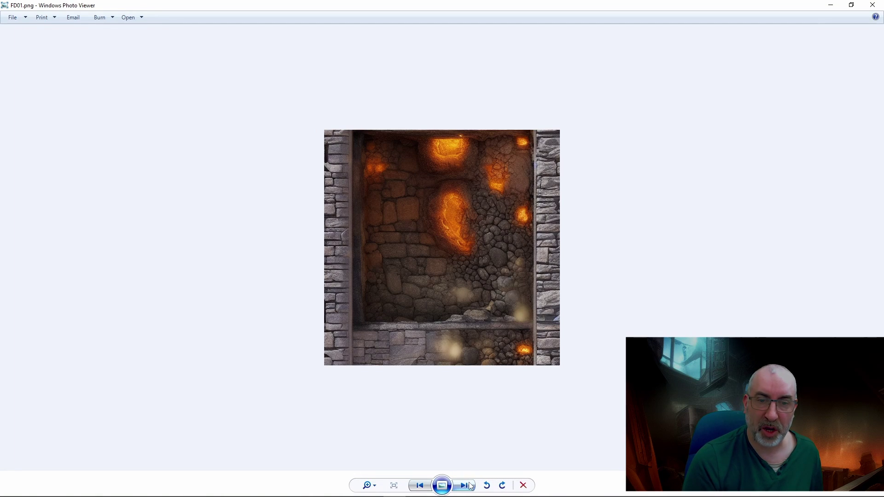
Review the saved battlemaps in Windows Photo Viewer from FD01.png through FD04_2.png, then go back through the preceding images.
{"action": "left_click", "coordinate": [470, 487]}
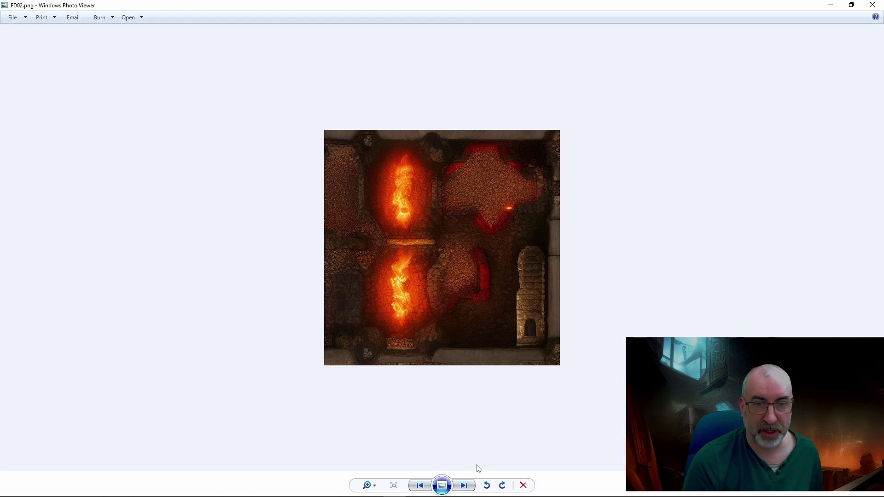
{"action": "left_click", "coordinate": [471, 487]}
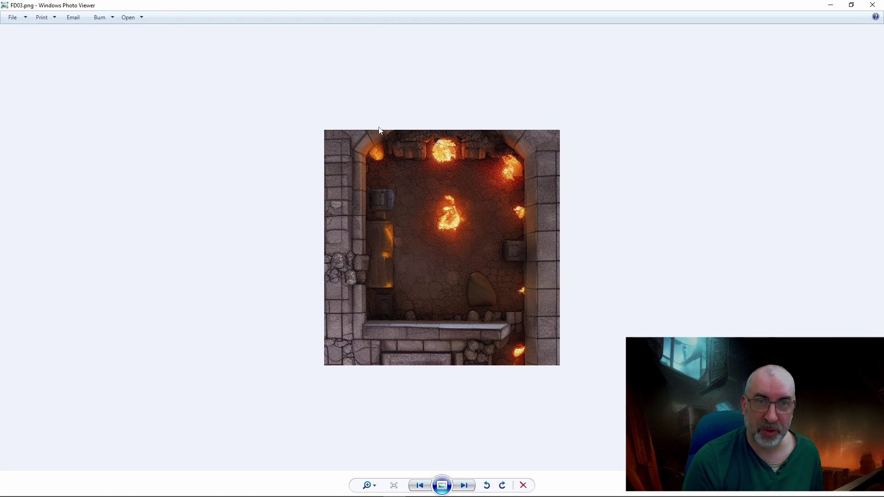
{"action": "left_click", "coordinate": [464, 486]}
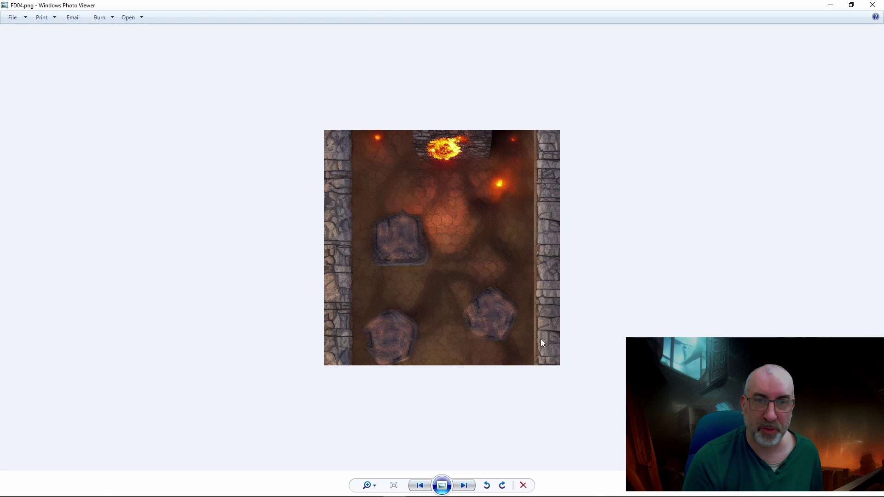
{"action": "left_click", "coordinate": [465, 487]}
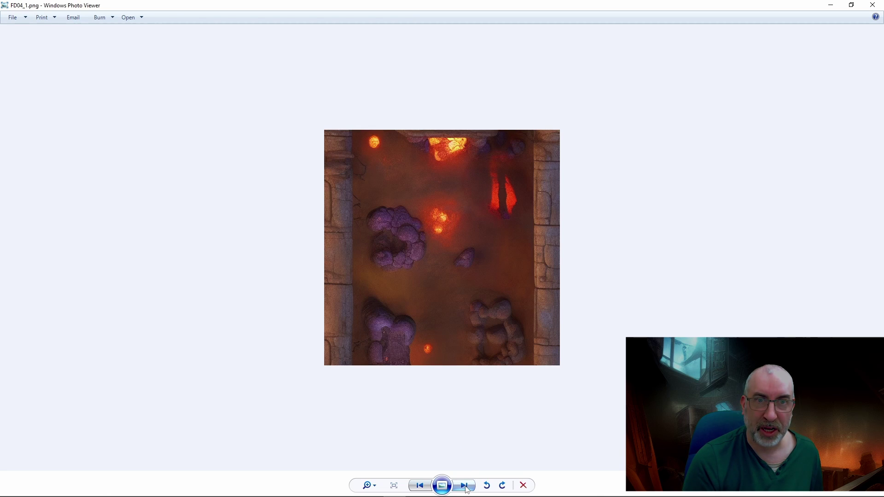
{"action": "left_click", "coordinate": [466, 486]}
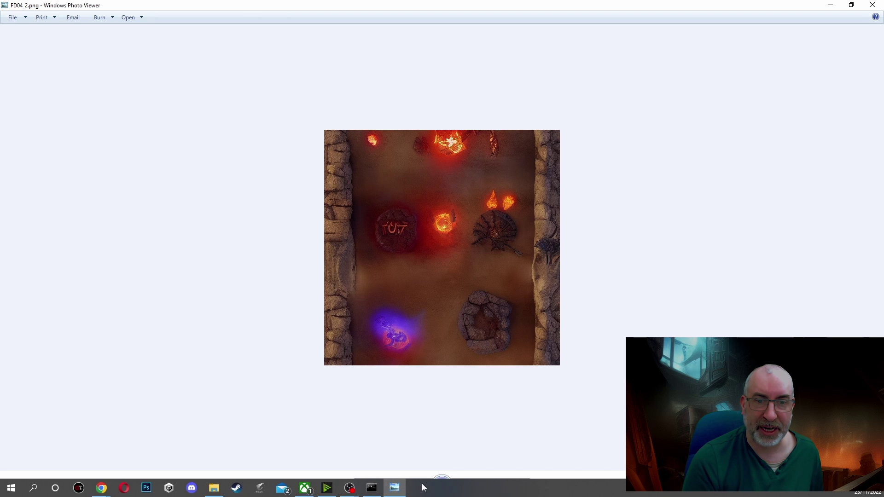
{"action": "left_click", "coordinate": [420, 487]}
{"action": "left_click", "coordinate": [421, 486]}
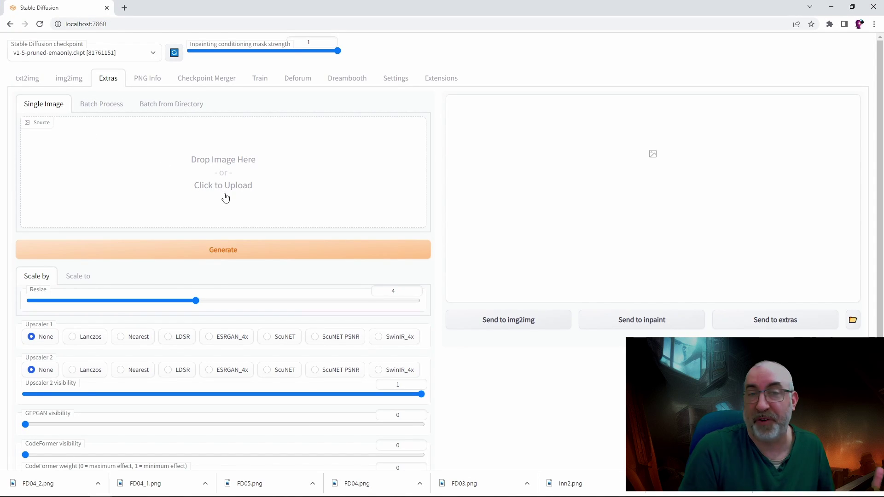
{"action": "left_click", "coordinate": [32, 84]}
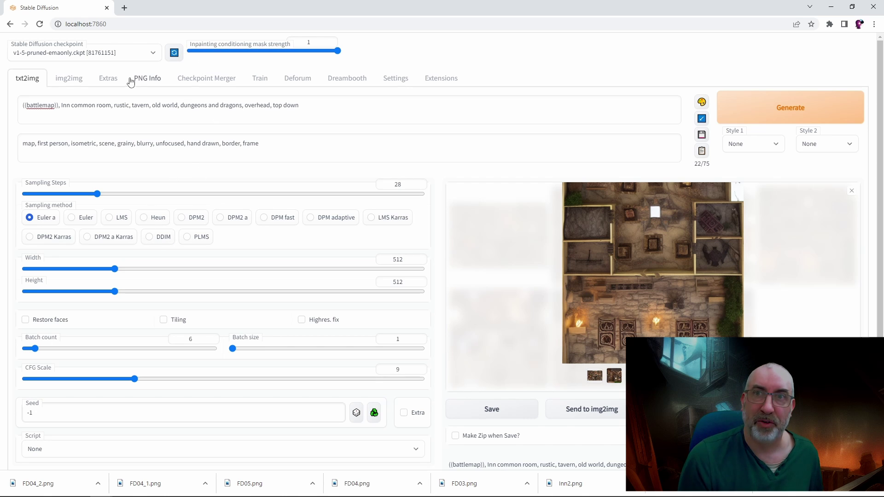
{"action": "left_click", "coordinate": [112, 80]}
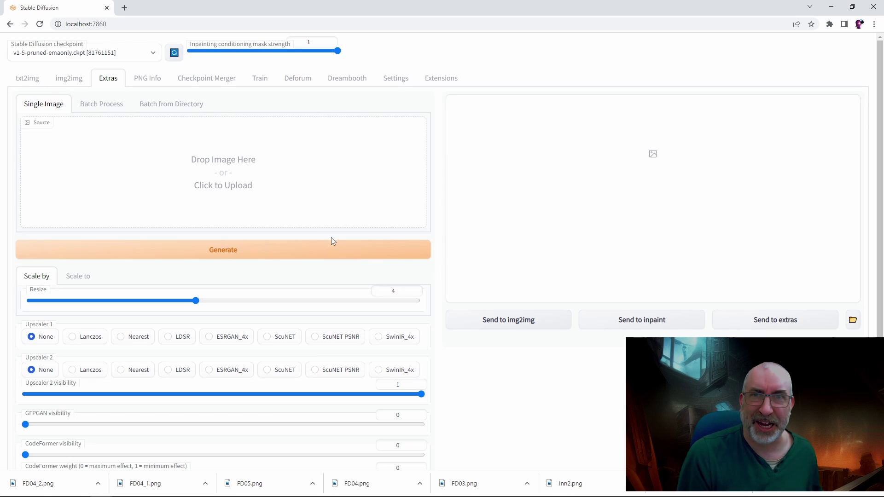
{"action": "left_click", "coordinate": [269, 204]}
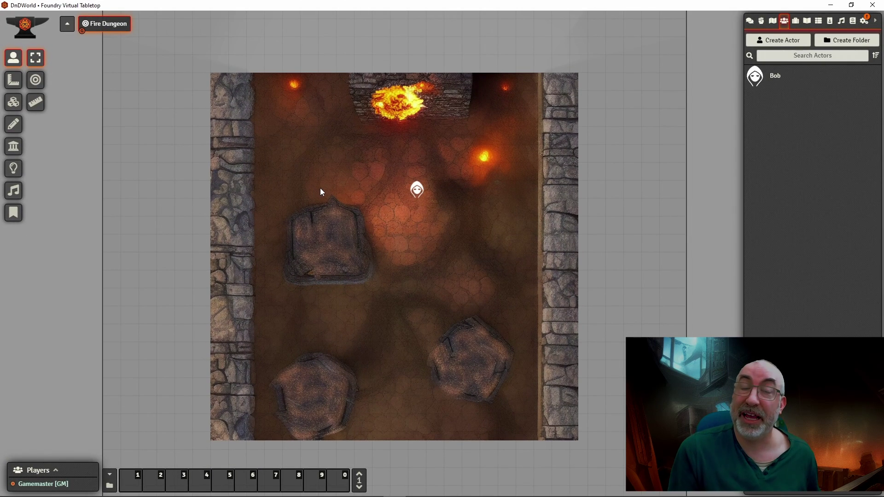
In Foundry Virtual Tabletop, move the character token across the Fire Dungeon scene to the floor between the stone blocks.
{"action": "left_click", "coordinate": [416, 190]}
{"action": "left_click_drag", "start_coordinate": [417, 190], "coordinate": [435, 226]}
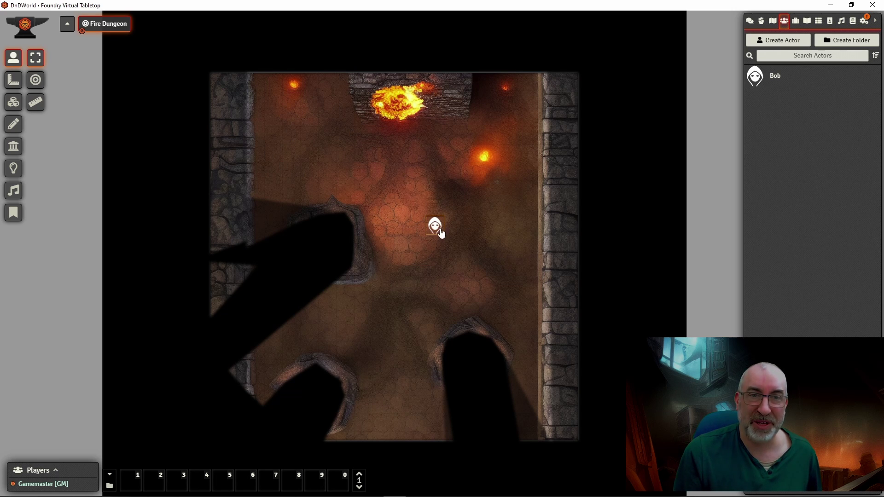
{"action": "left_click_drag", "start_coordinate": [439, 229], "coordinate": [393, 354]}
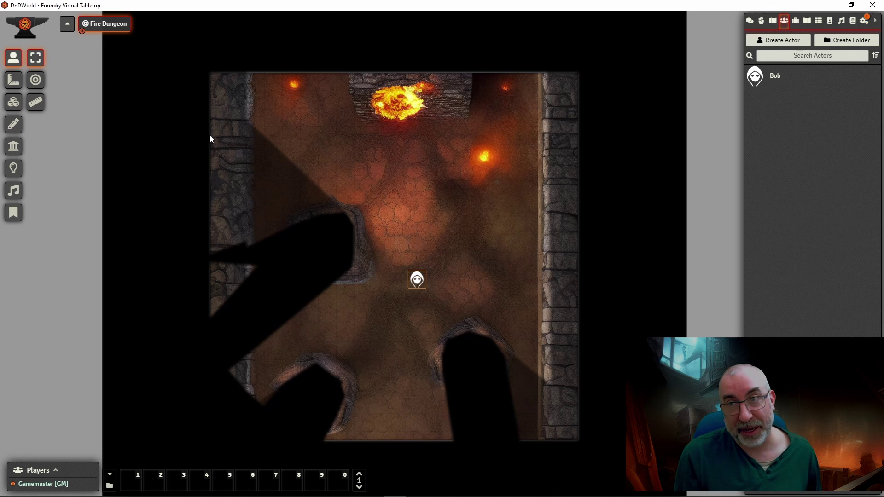
Show the scene's walls, then switch to its lighting and place a light just below the character token.
{"action": "left_click", "coordinate": [15, 145]}
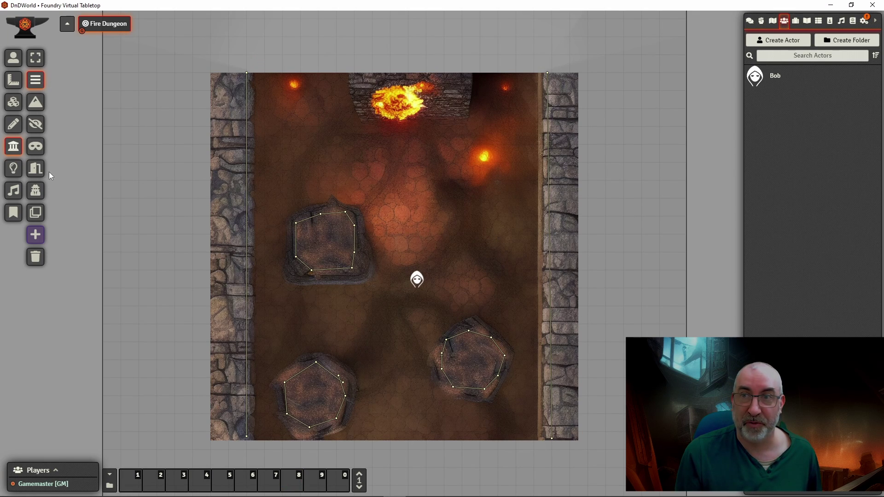
{"action": "left_click", "coordinate": [13, 168]}
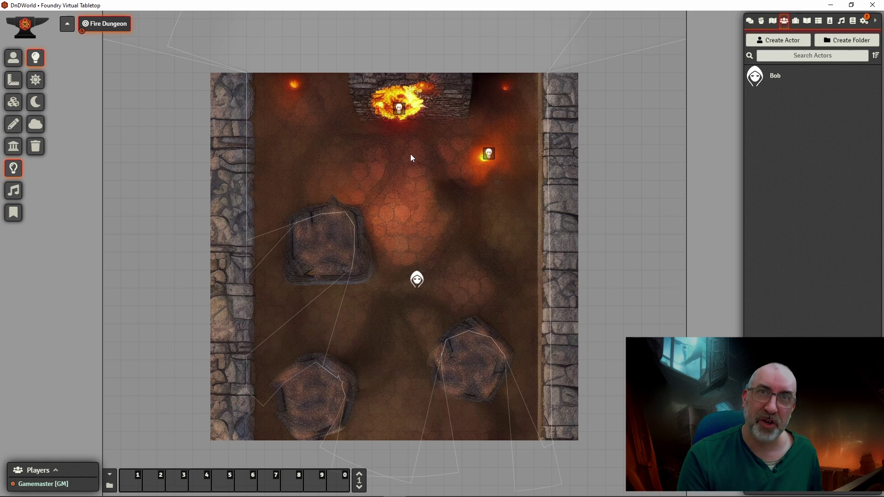
{"action": "left_click", "coordinate": [416, 287]}
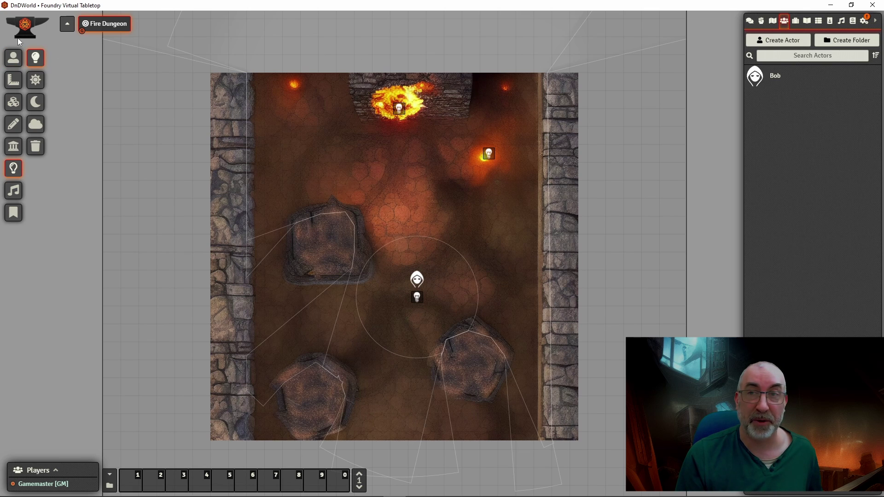
Return to token control and move the character token up the room toward the fire portal.
{"action": "left_click", "coordinate": [13, 58]}
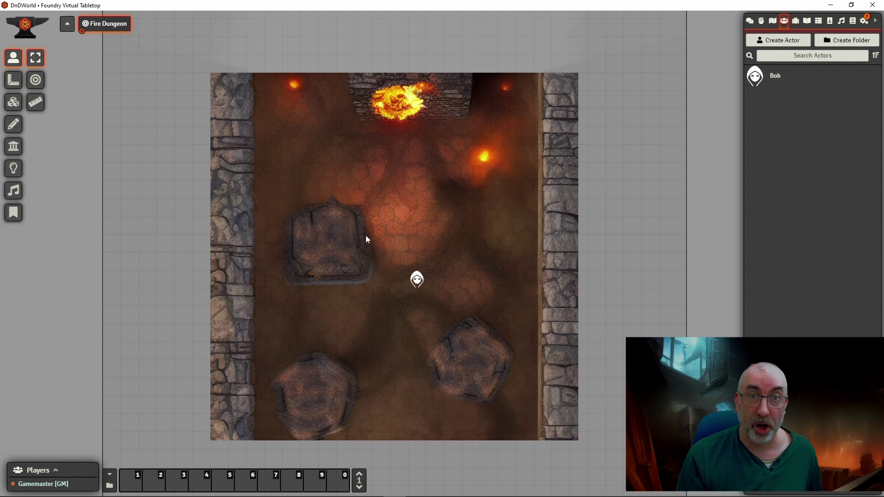
{"action": "left_click_drag", "start_coordinate": [419, 286], "coordinate": [441, 213]}
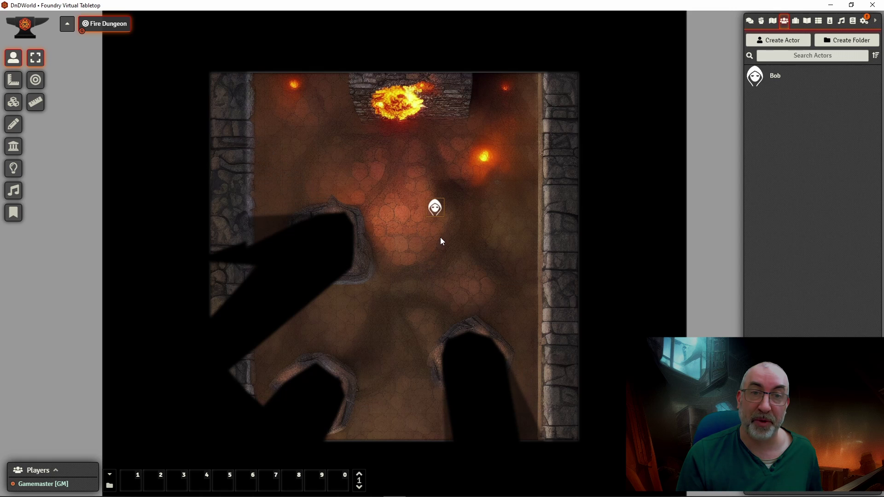